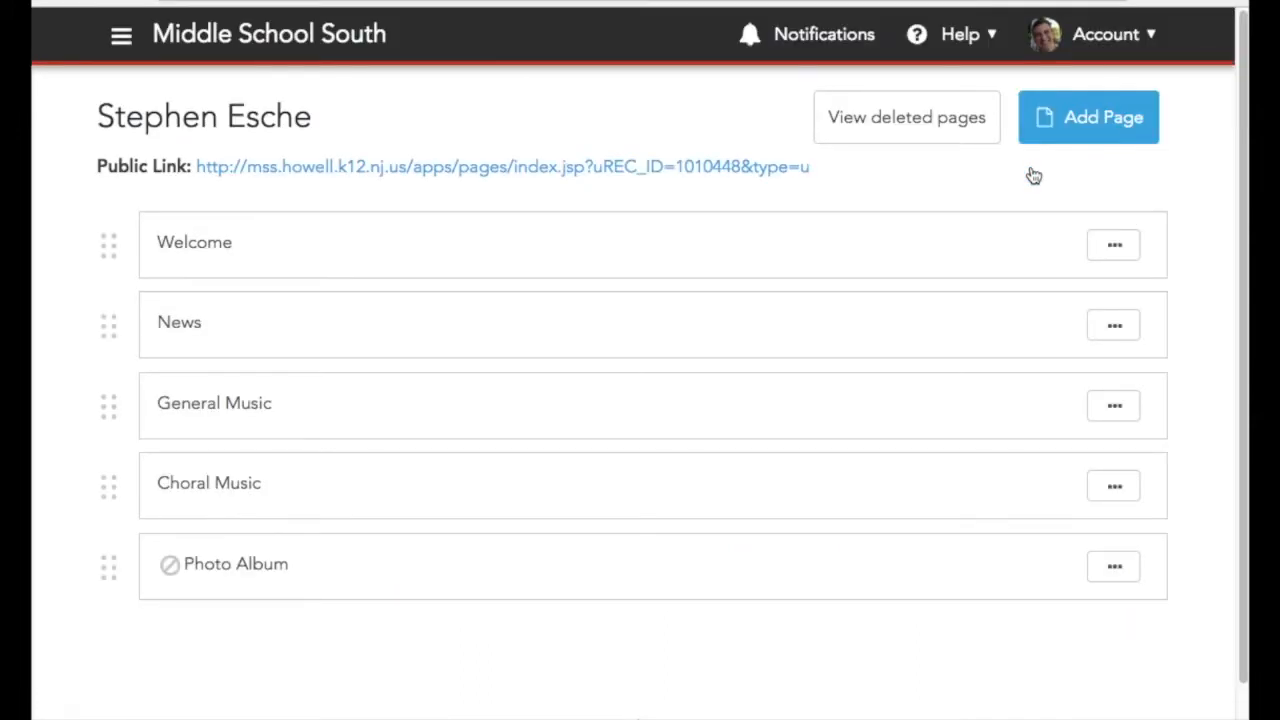
Add a new blank page titled Home
click(1088, 132)
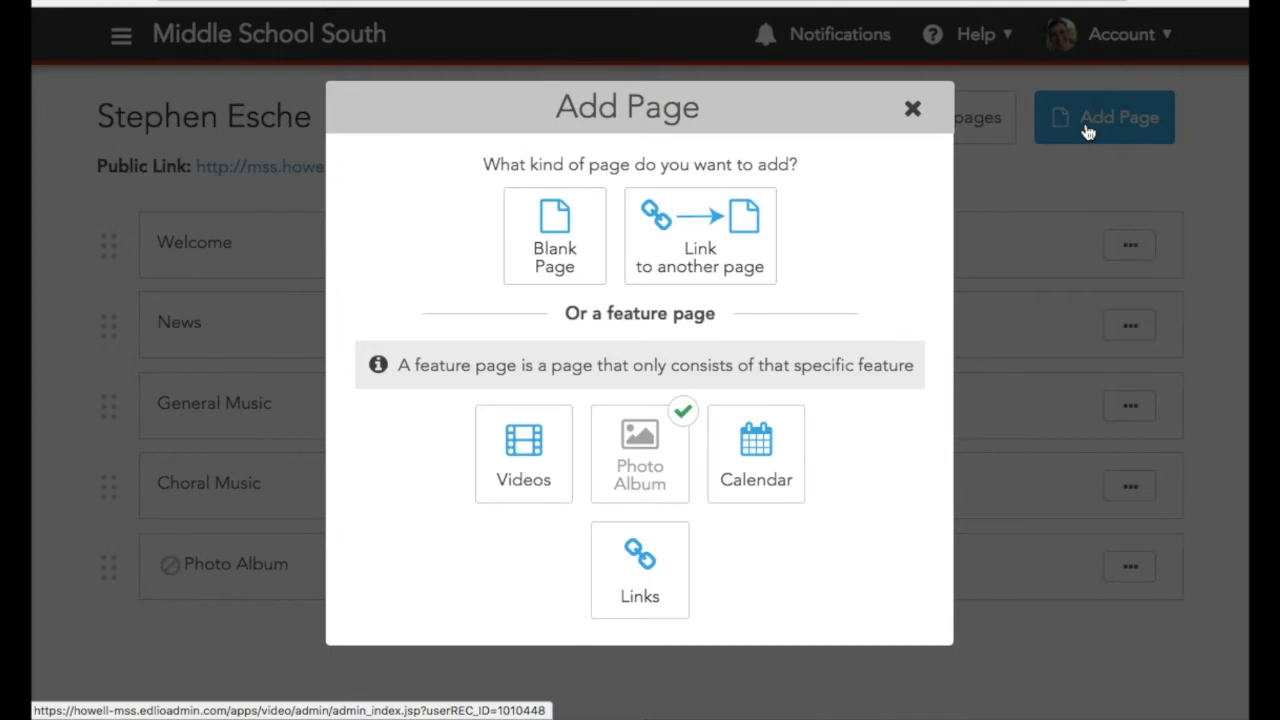
click(562, 221)
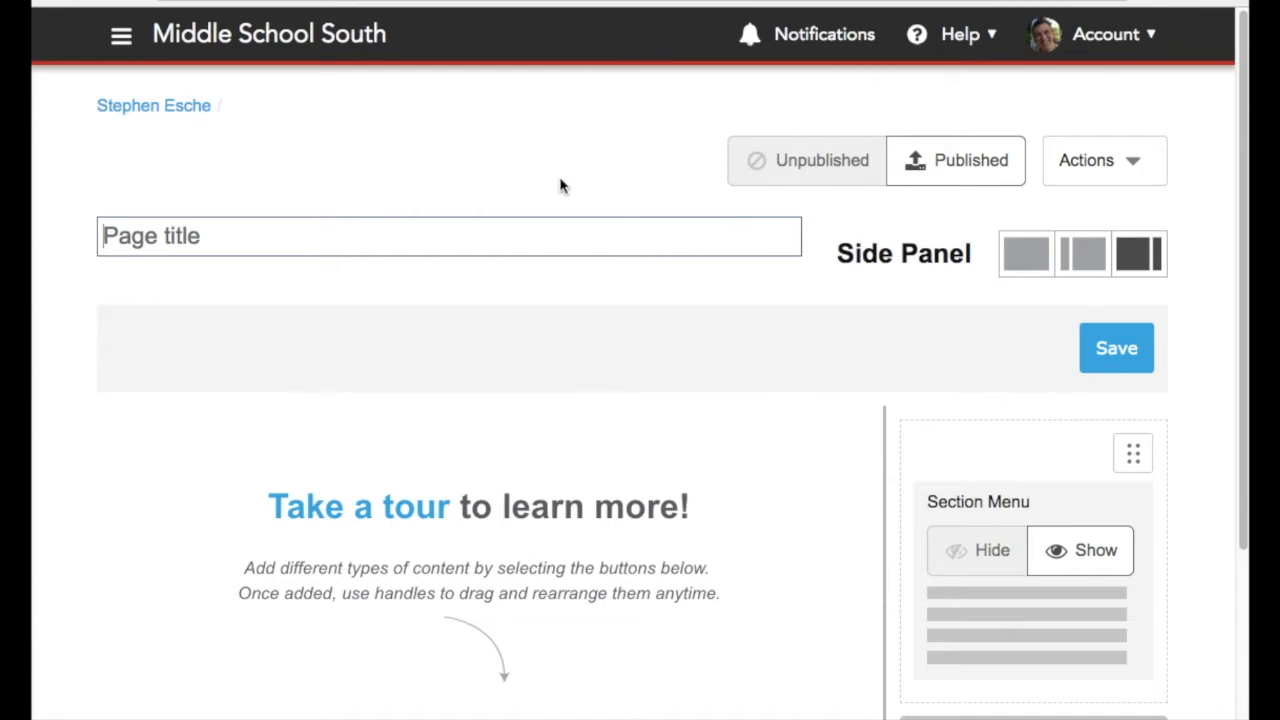
click(478, 222)
text(Home)
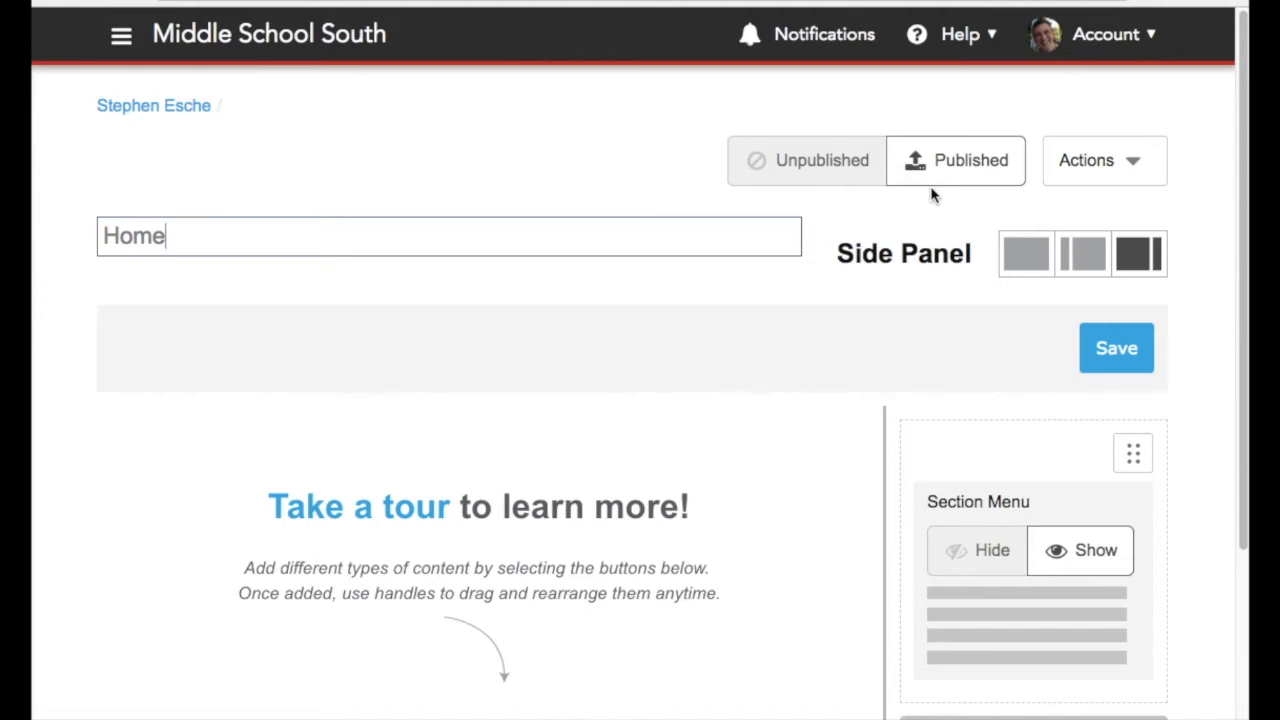
Try the no-panel and left-aligned side panel layouts, then restore the right-aligned side panel
scroll(931, 195, down, 1)
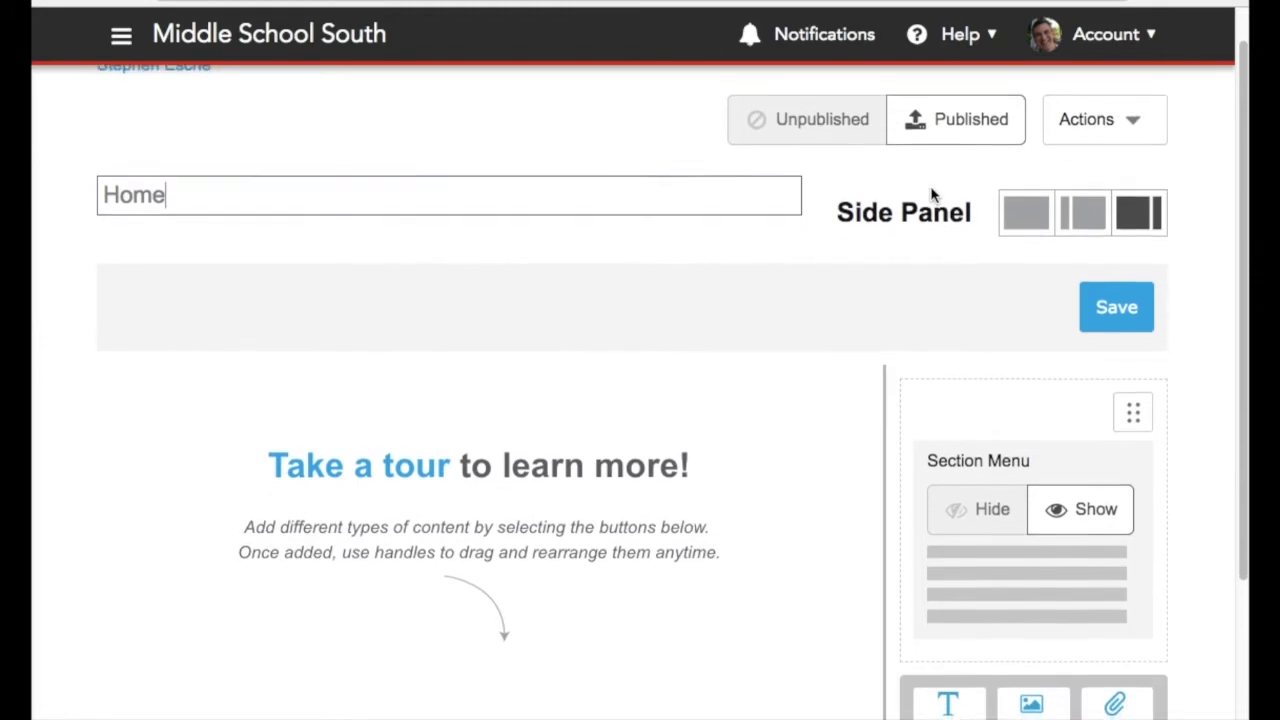
scroll(931, 195, down, 1)
click(1148, 272)
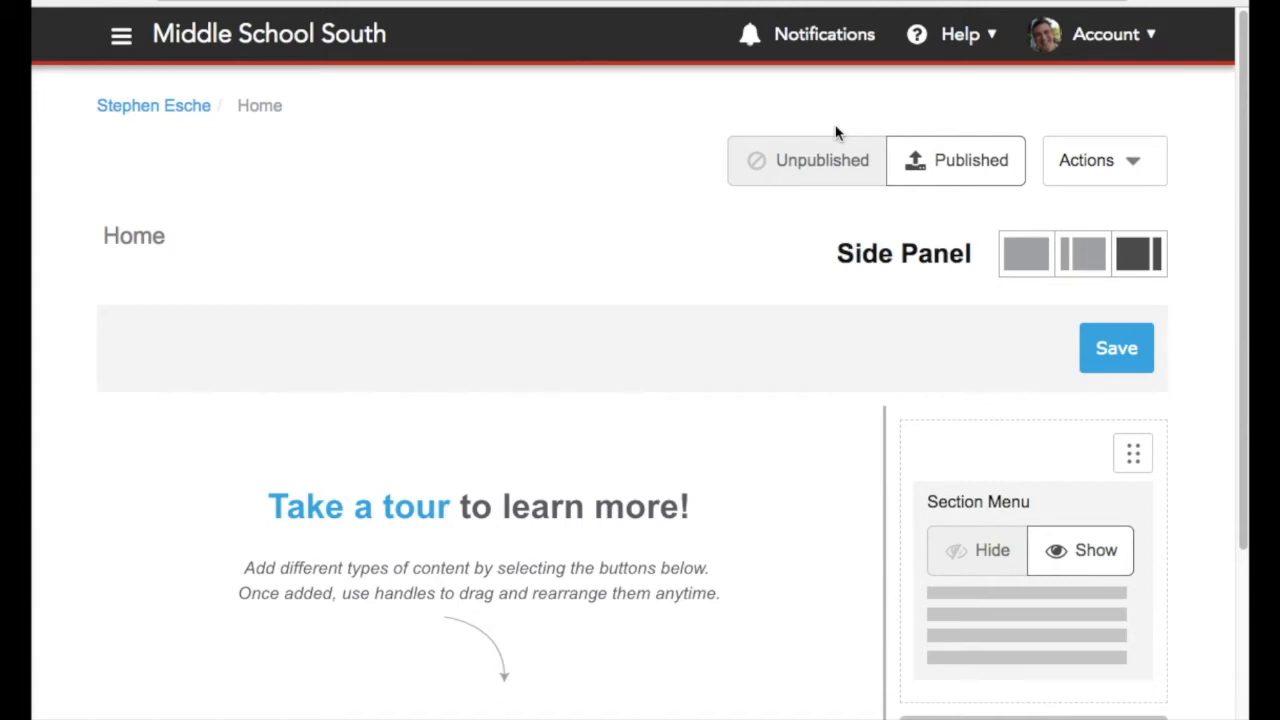
click(1011, 273)
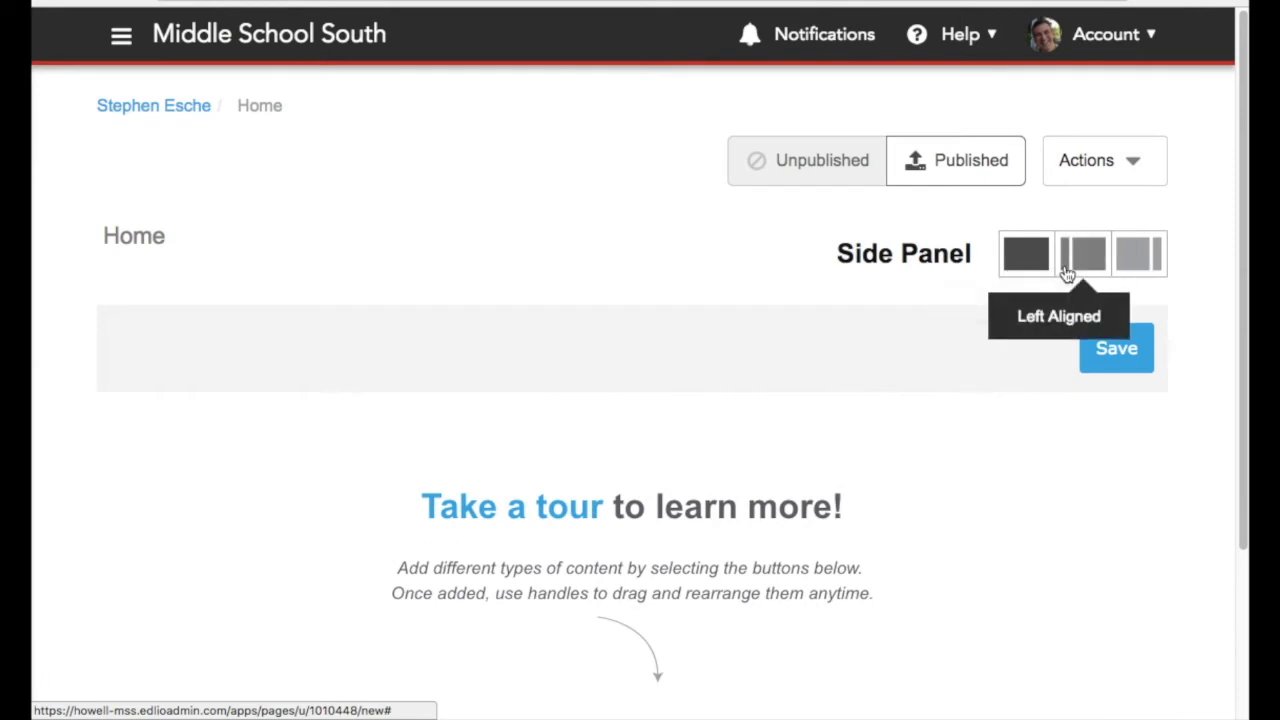
click(1066, 272)
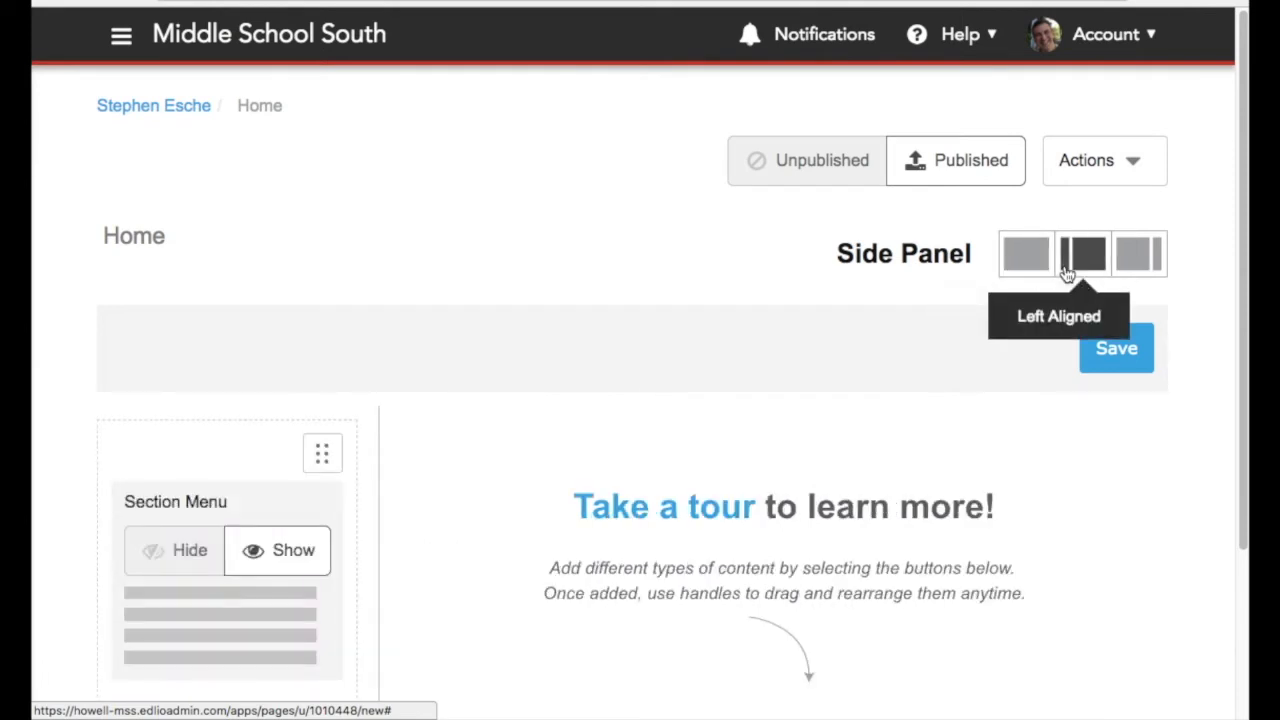
click(1125, 268)
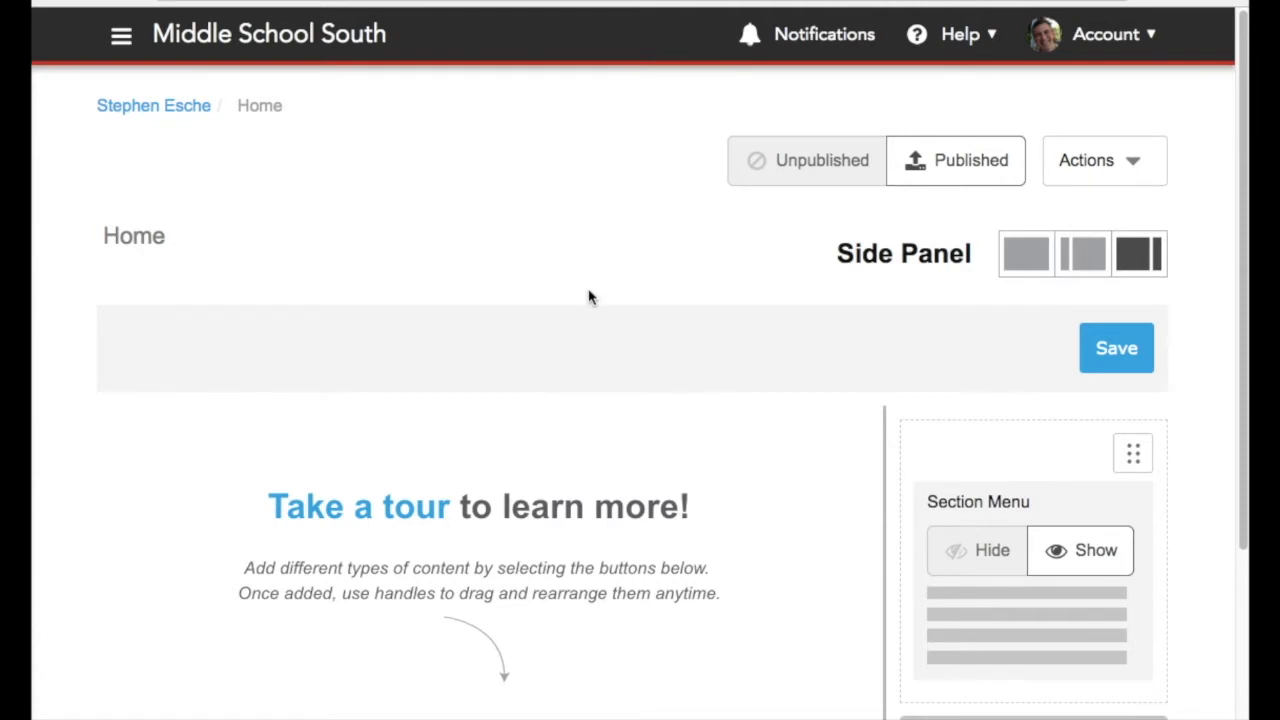
Add a content block reading "Welcome to my web page."
scroll(560, 461, down, 3)
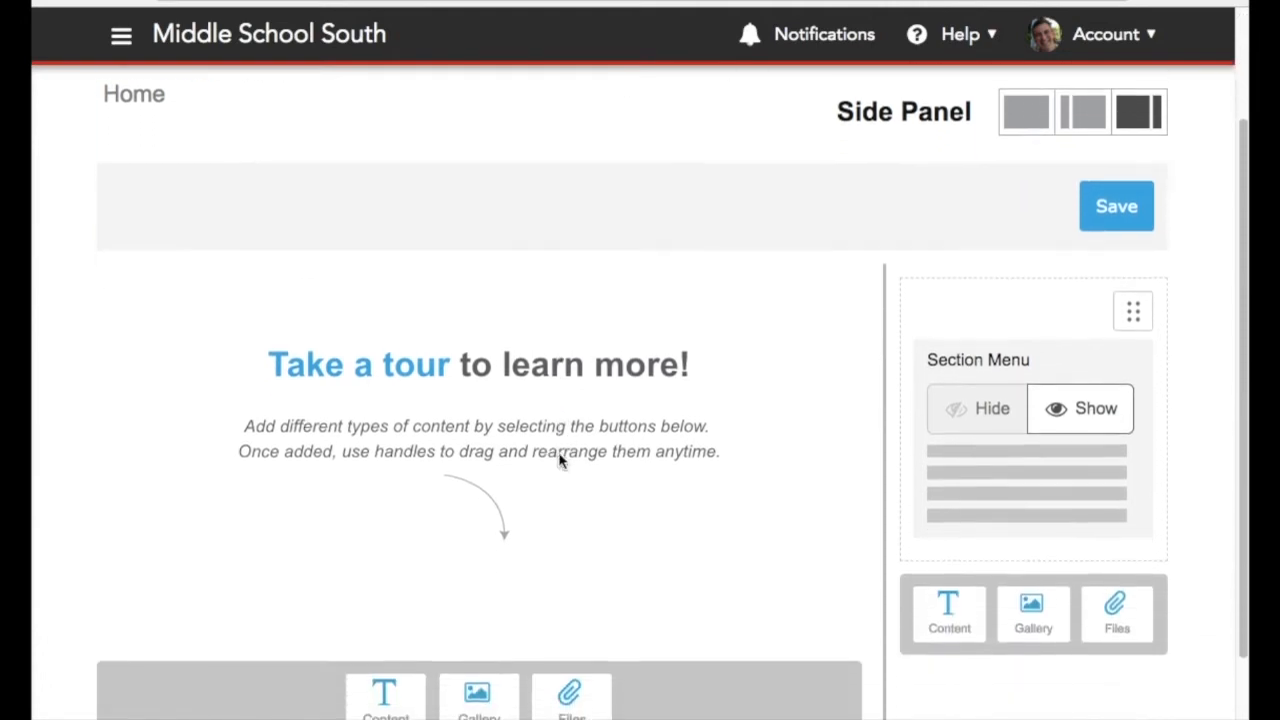
scroll(560, 461, down, 1)
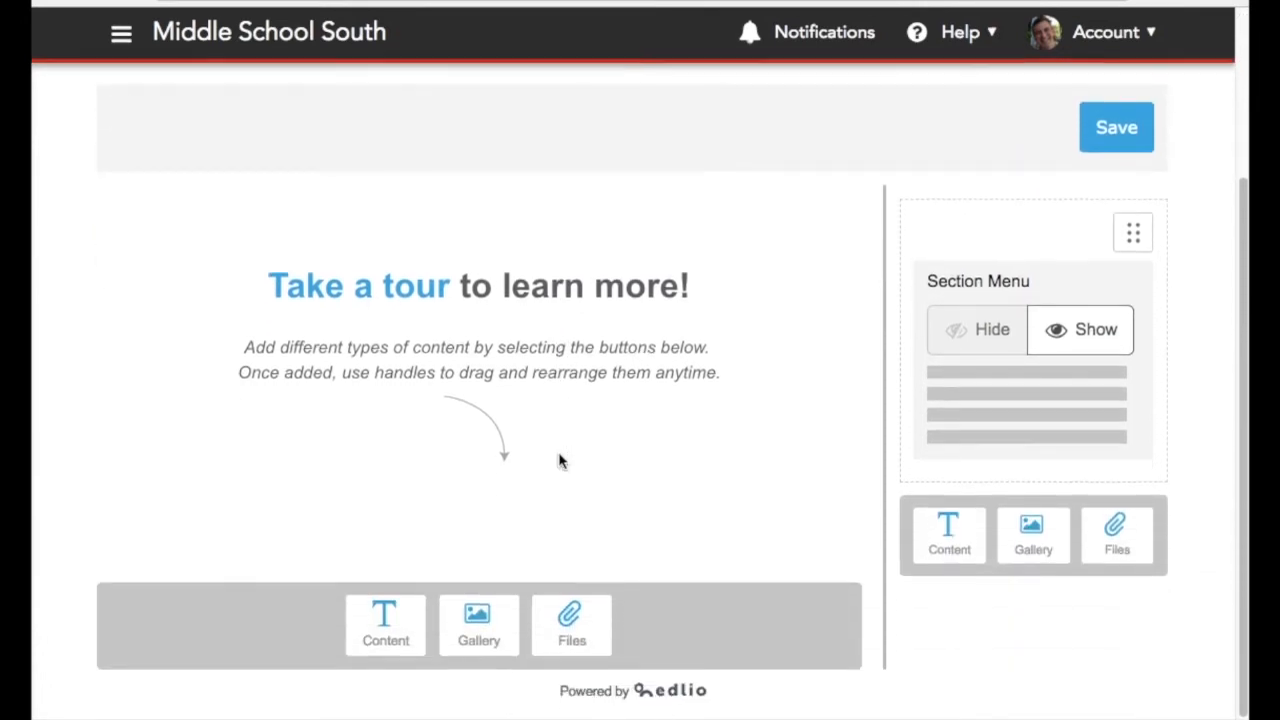
click(383, 630)
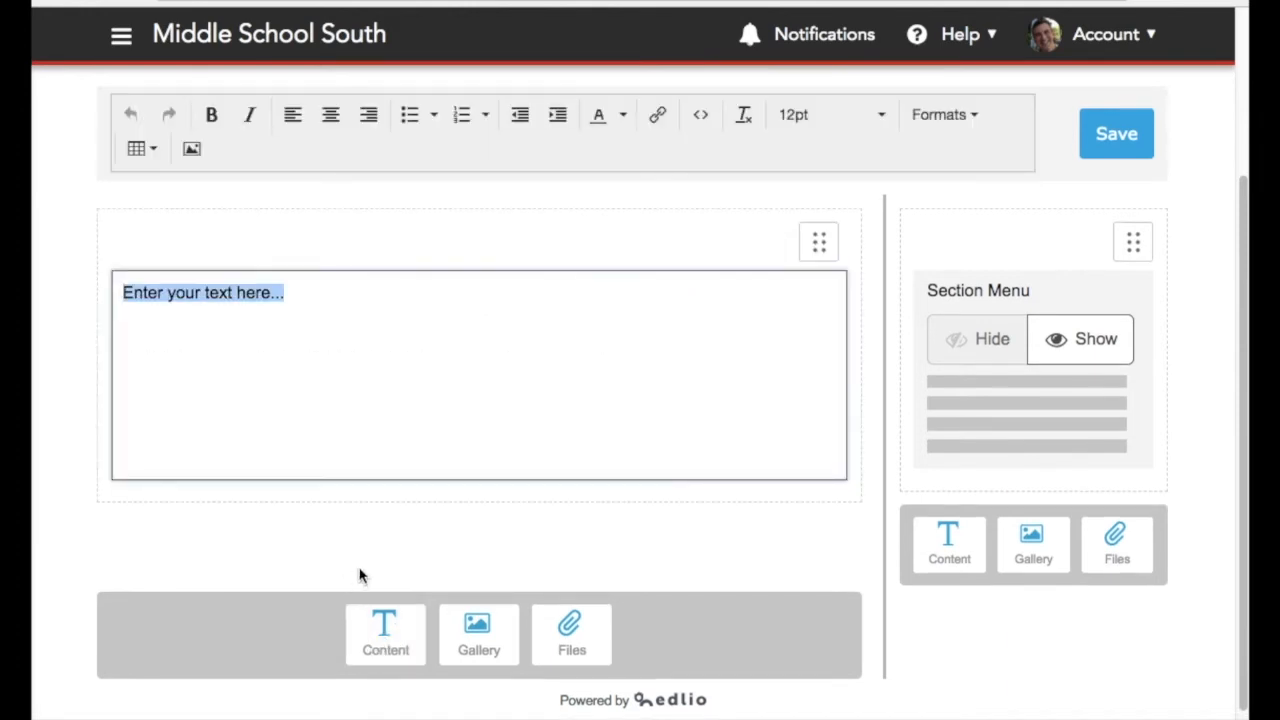
text(Wecl)
key(BackSpace)
key(BackSpace)
text(lcom)
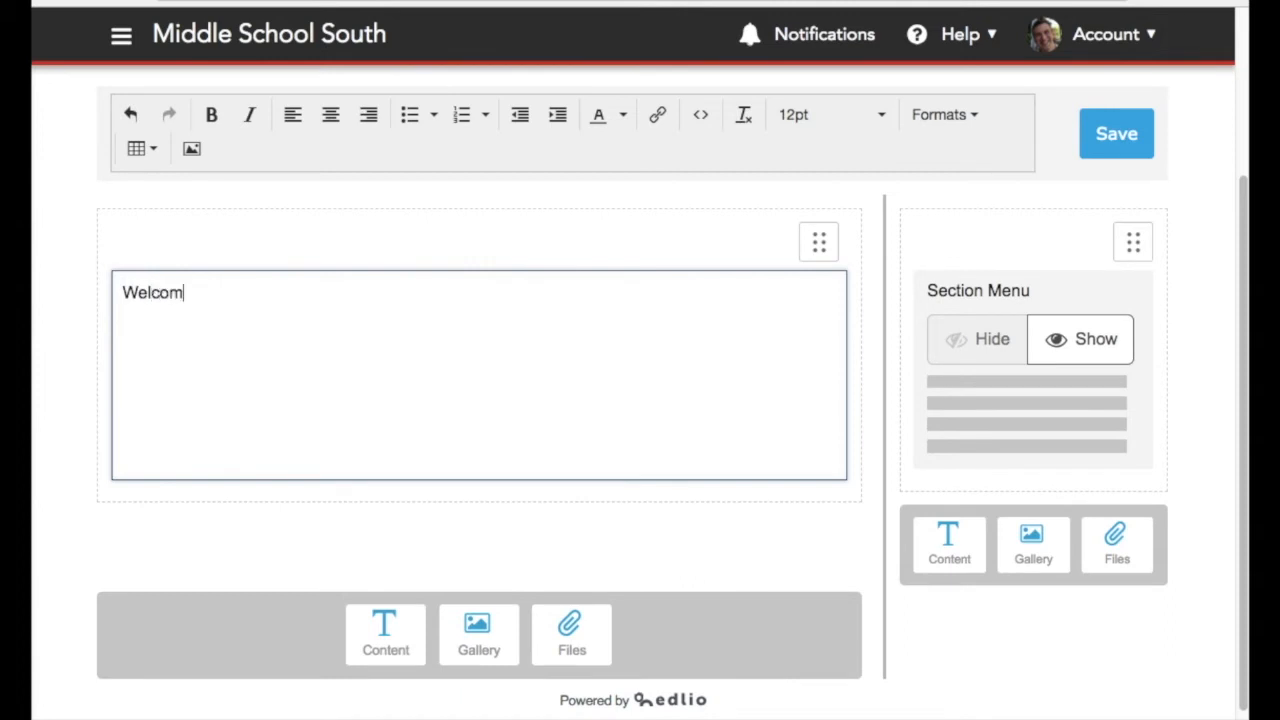
text(e to my web p)
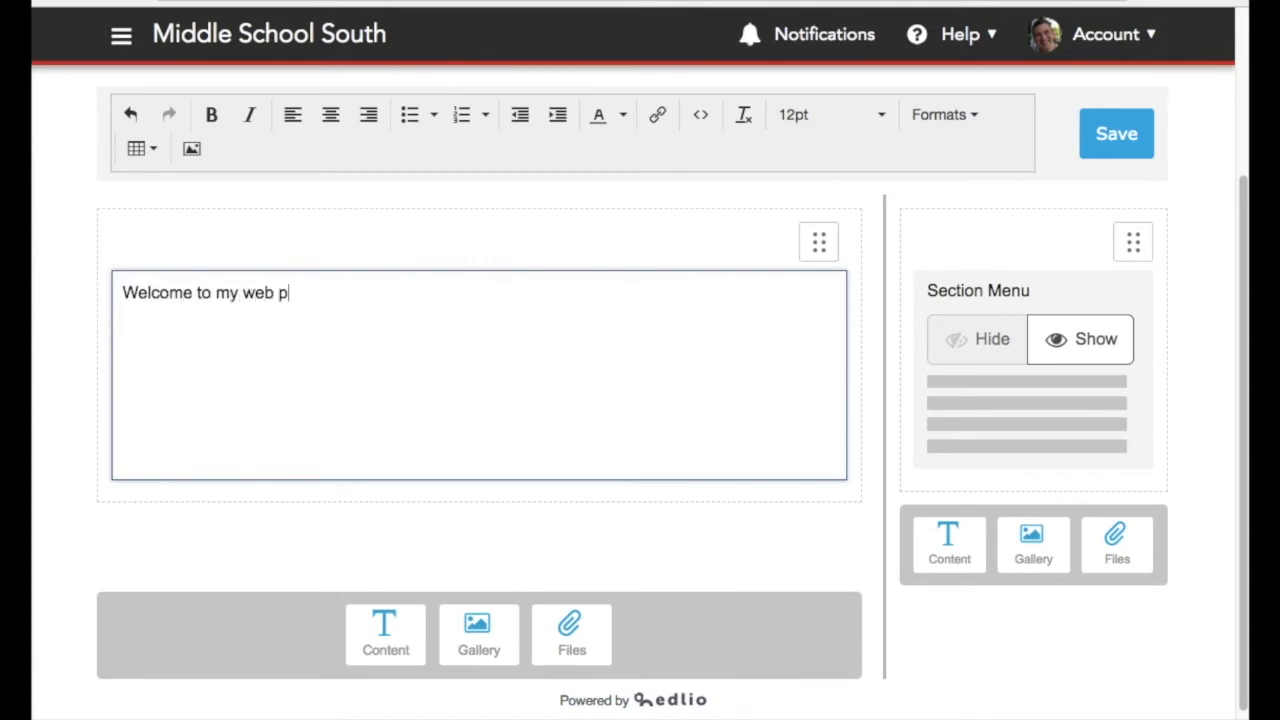
text(age.)
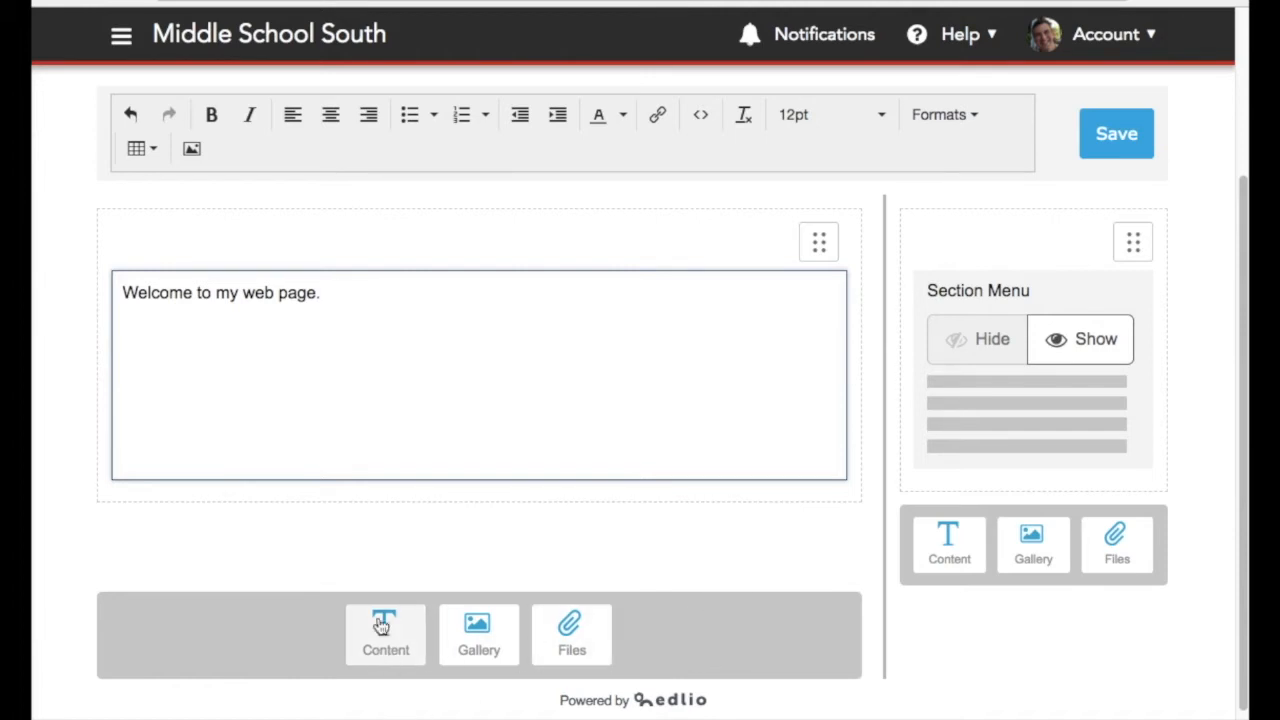
Add a gallery block and drop the 1st Day of Kindergarten image into it
click(478, 628)
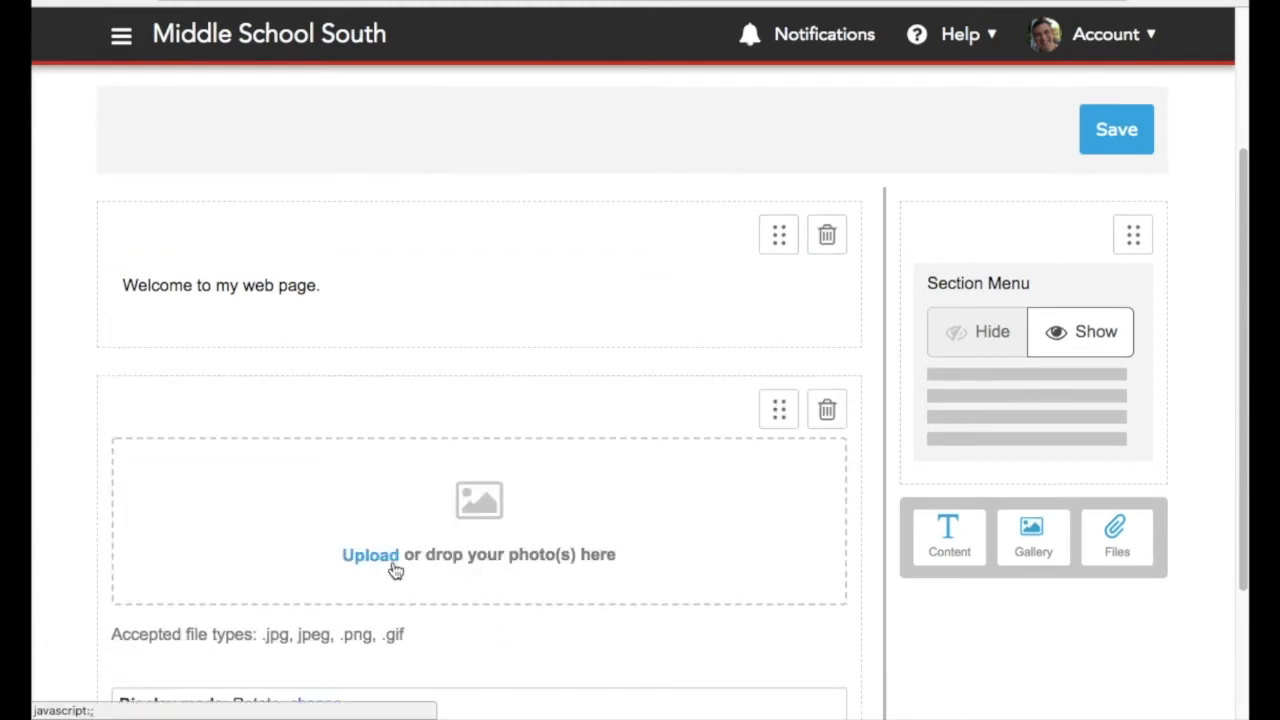
scroll(416, 573, down, 1)
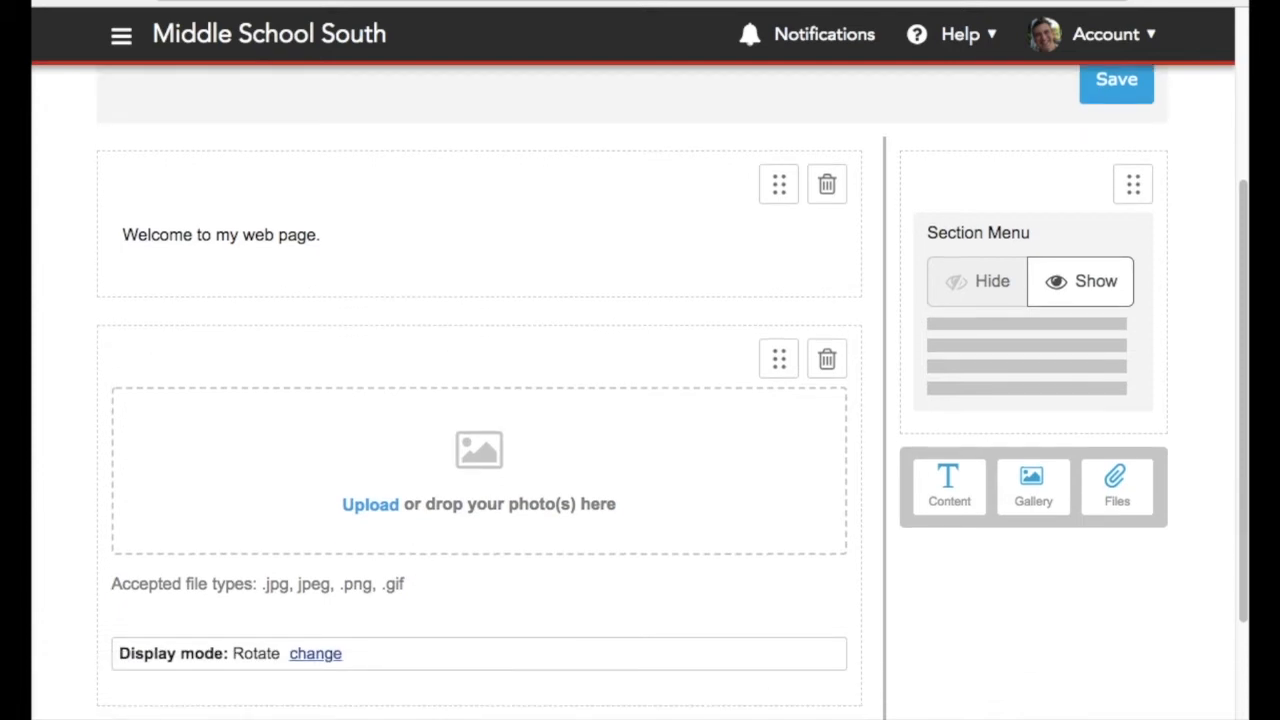
drag(1114, 500, 413, 478)
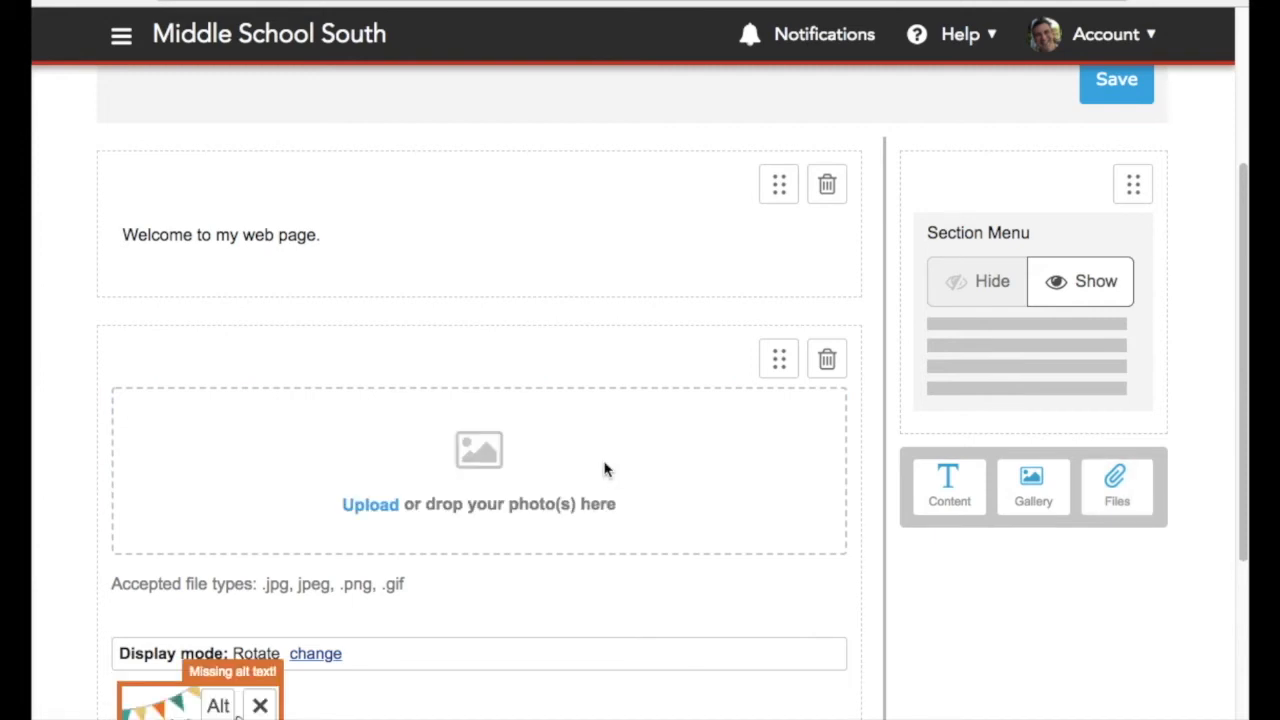
scroll(604, 469, down, 5)
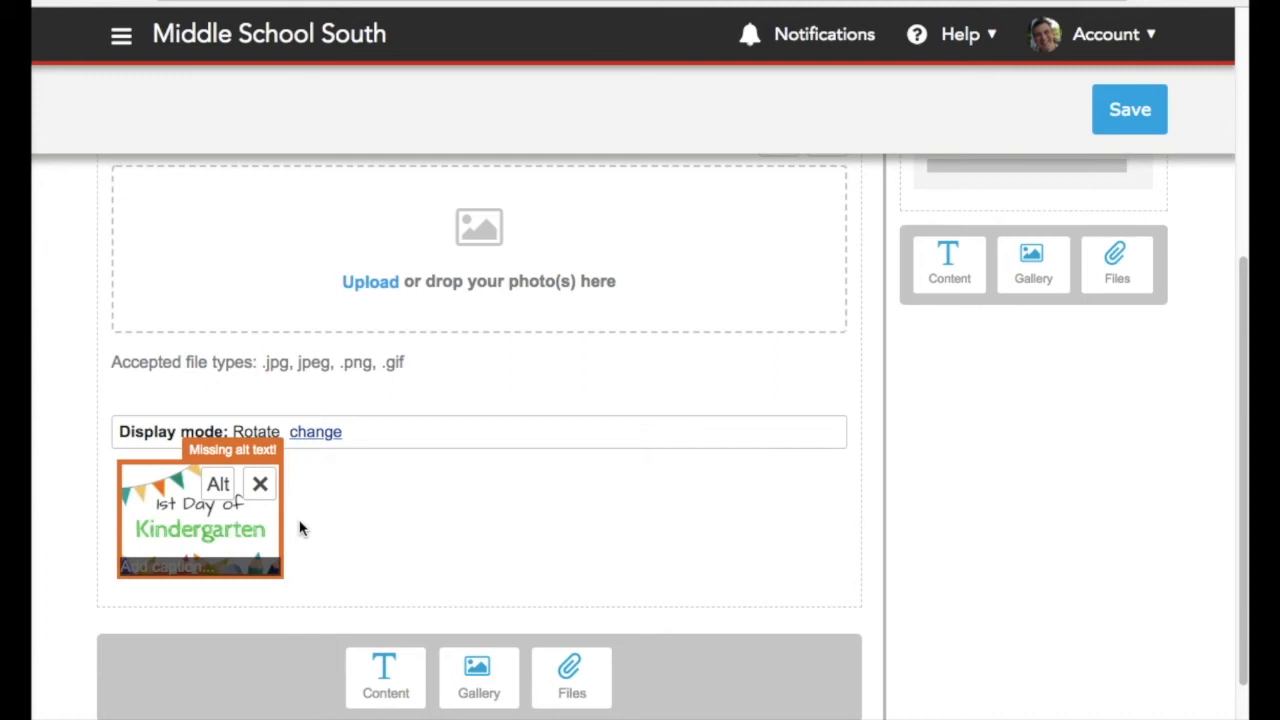
Set the image's alternate text to "1st day of kindergarten"
click(220, 490)
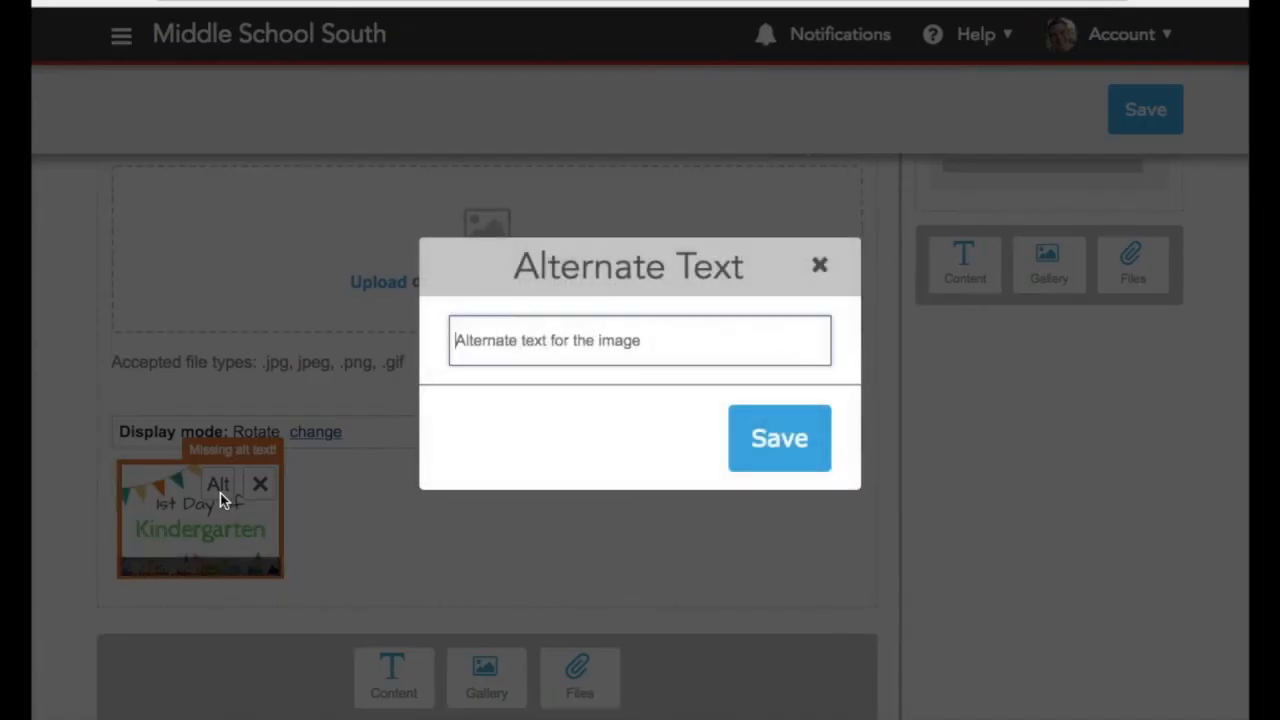
text(1st d)
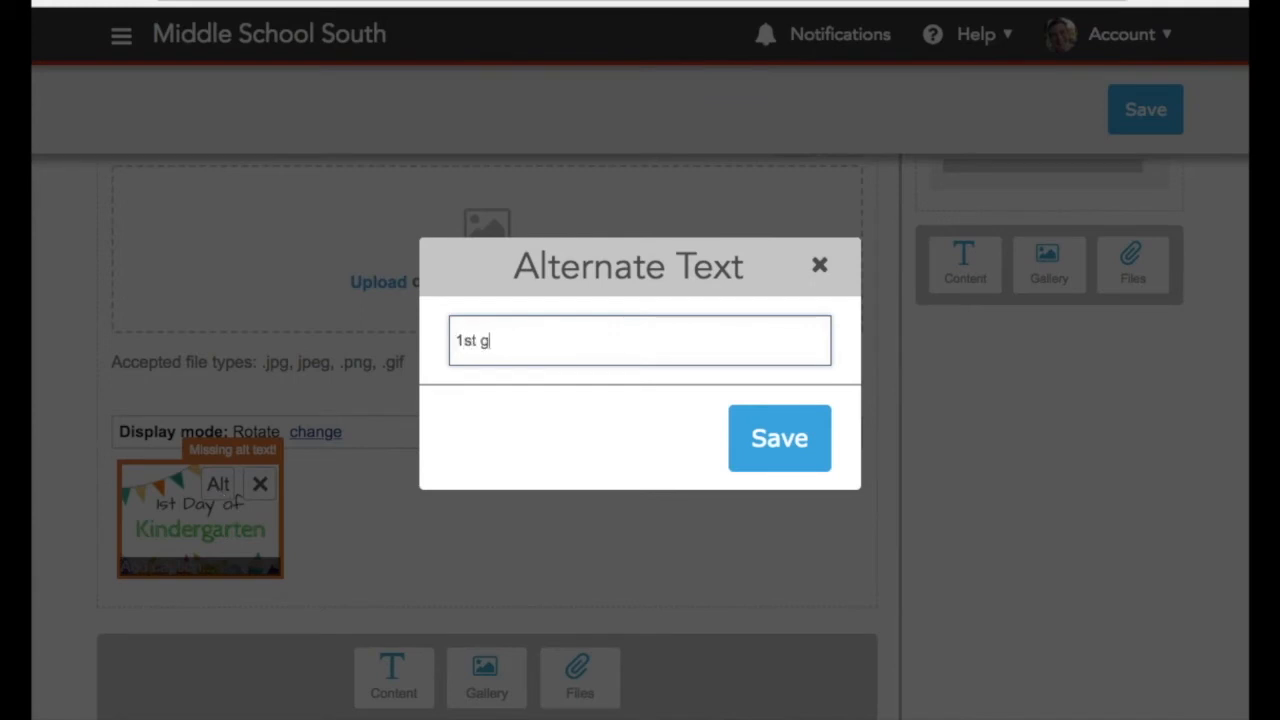
text(ay of kindergarten)
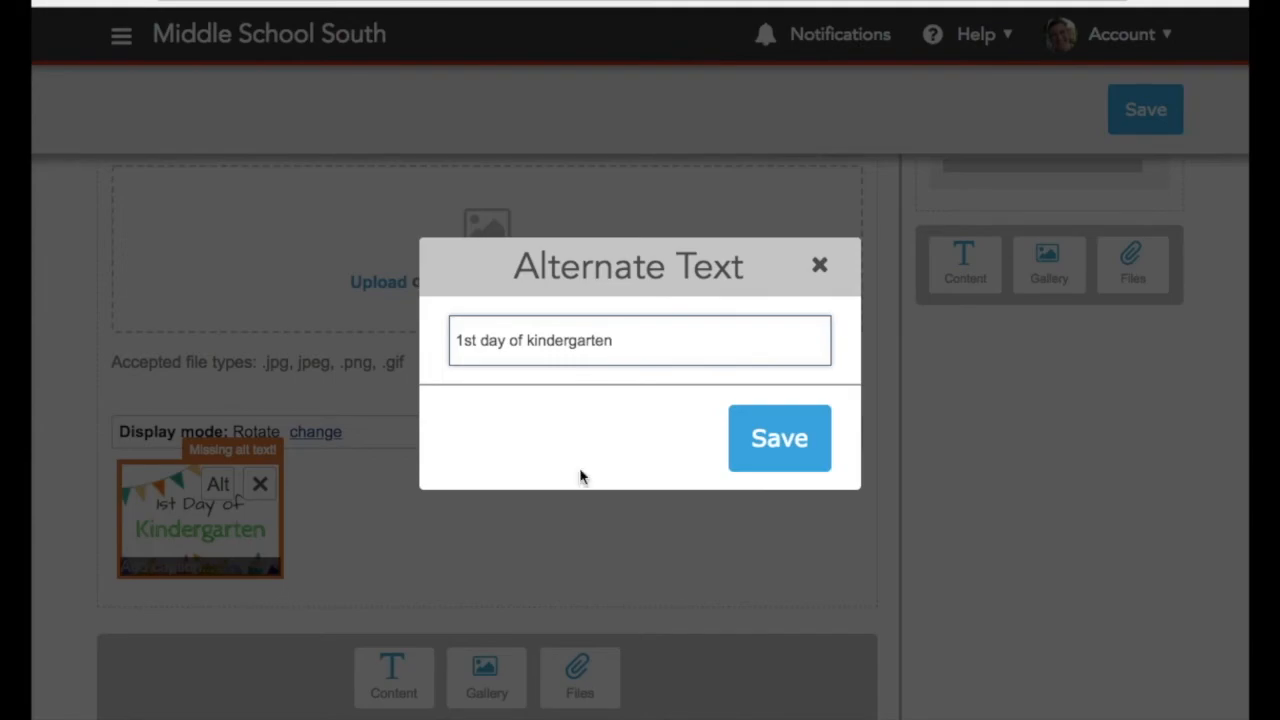
click(776, 461)
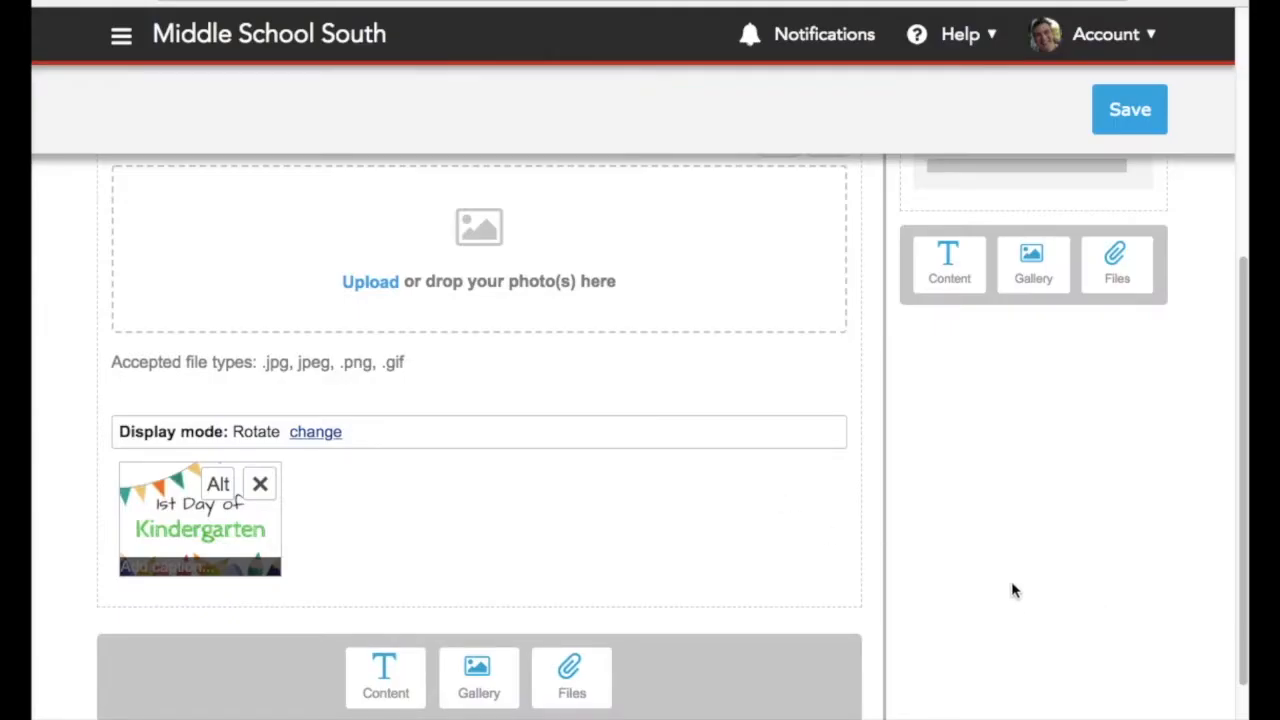
Add a files block with 1819cal.pdf uploaded, and save the page
scroll(808, 557, down, 1)
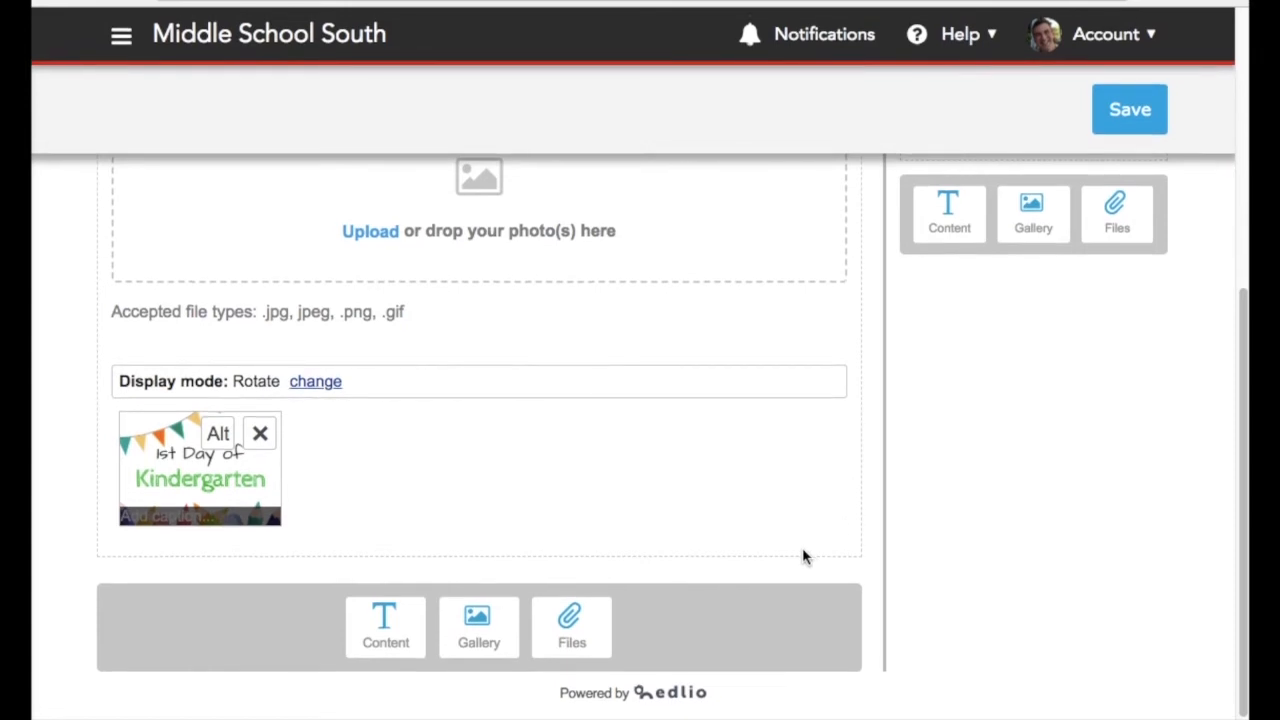
click(597, 621)
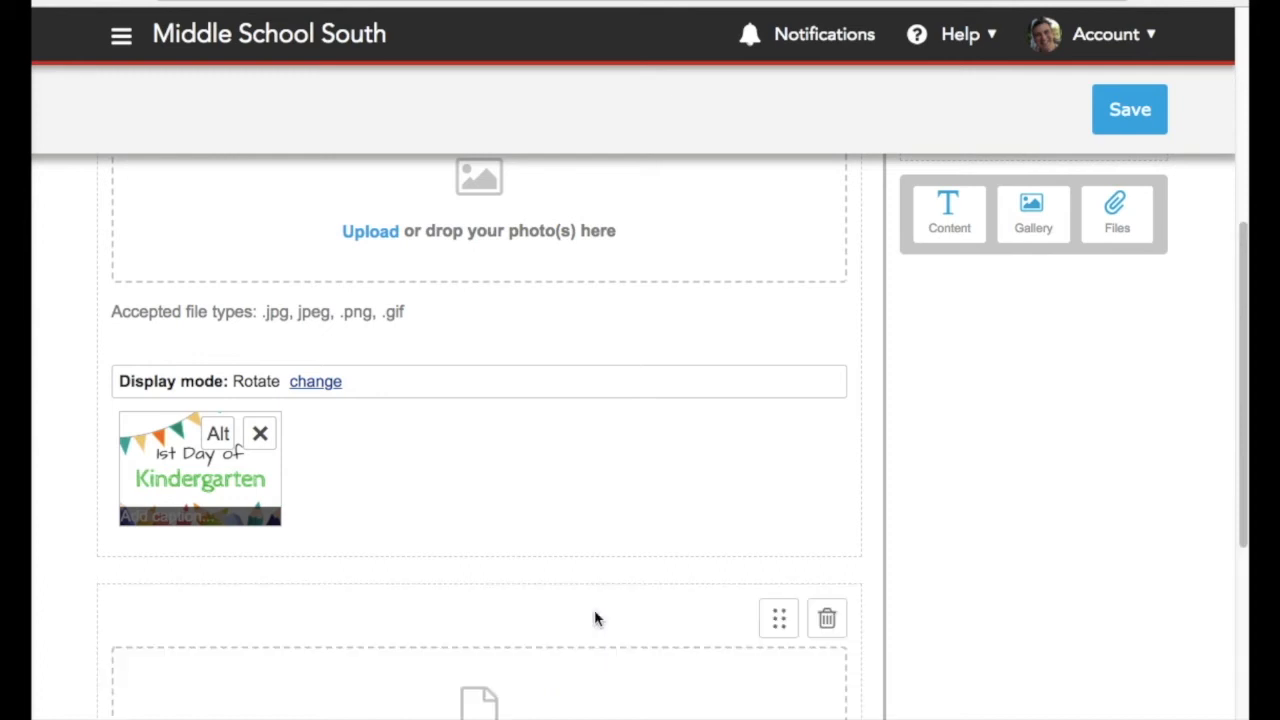
scroll(594, 614, down, 5)
drag(1000, 398, 508, 392)
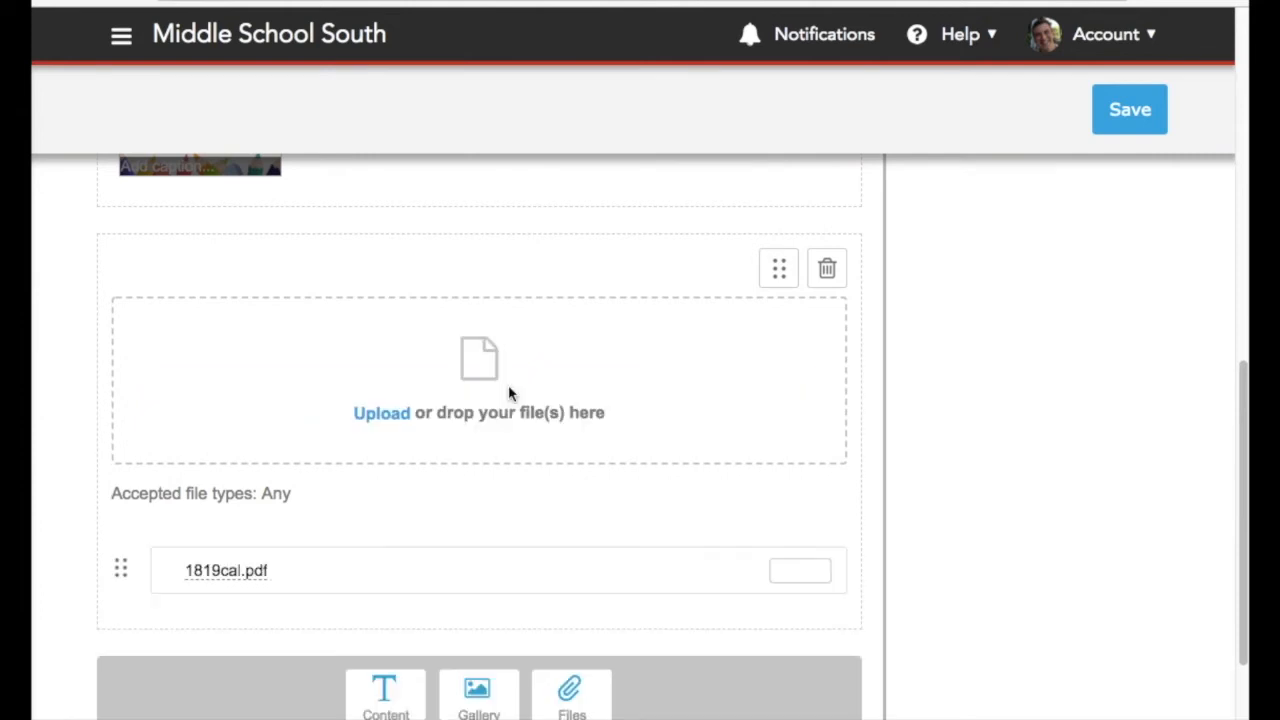
click(1124, 100)
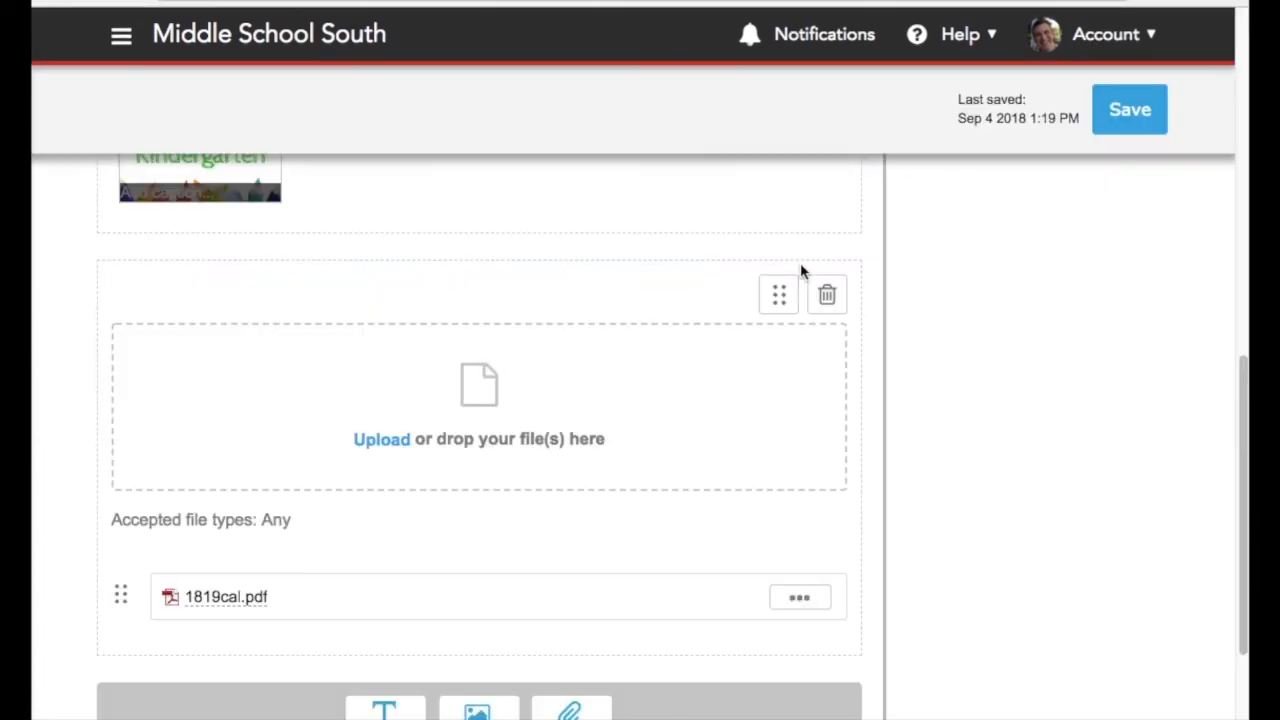
Open the page's public link and review the published Home page
scroll(803, 271, up, 15)
click(721, 312)
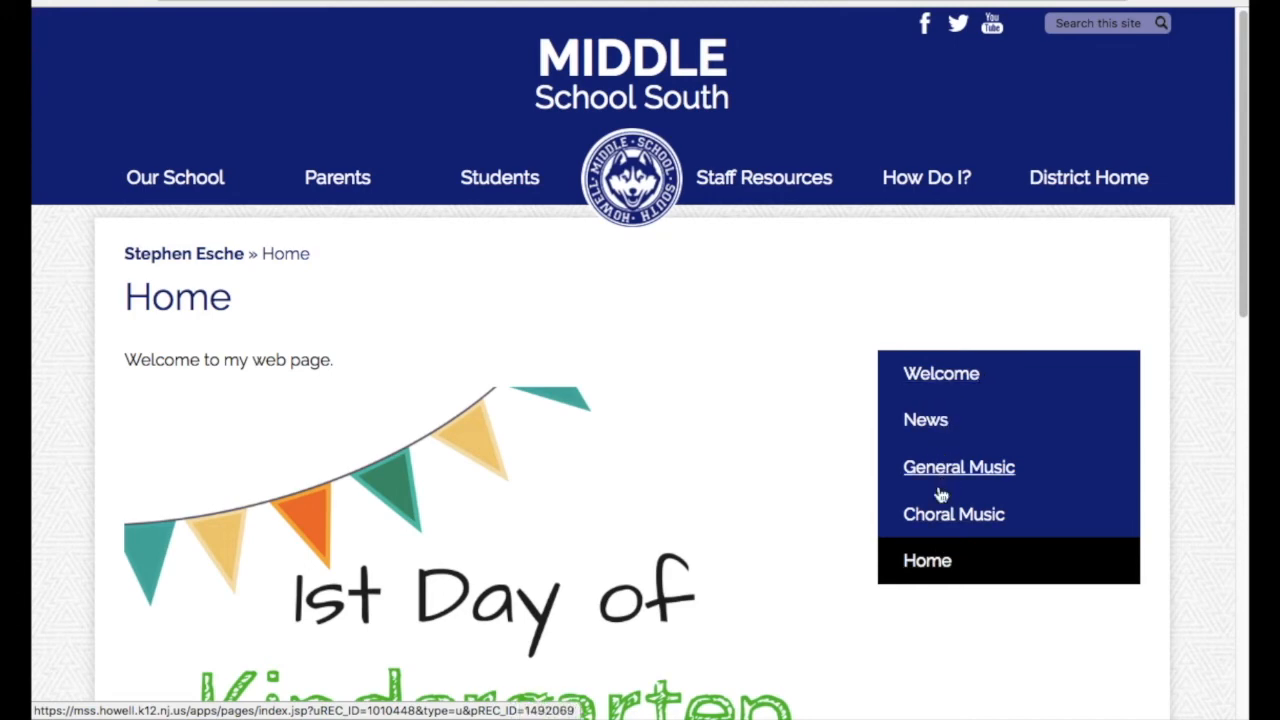
scroll(795, 598, down, 3)
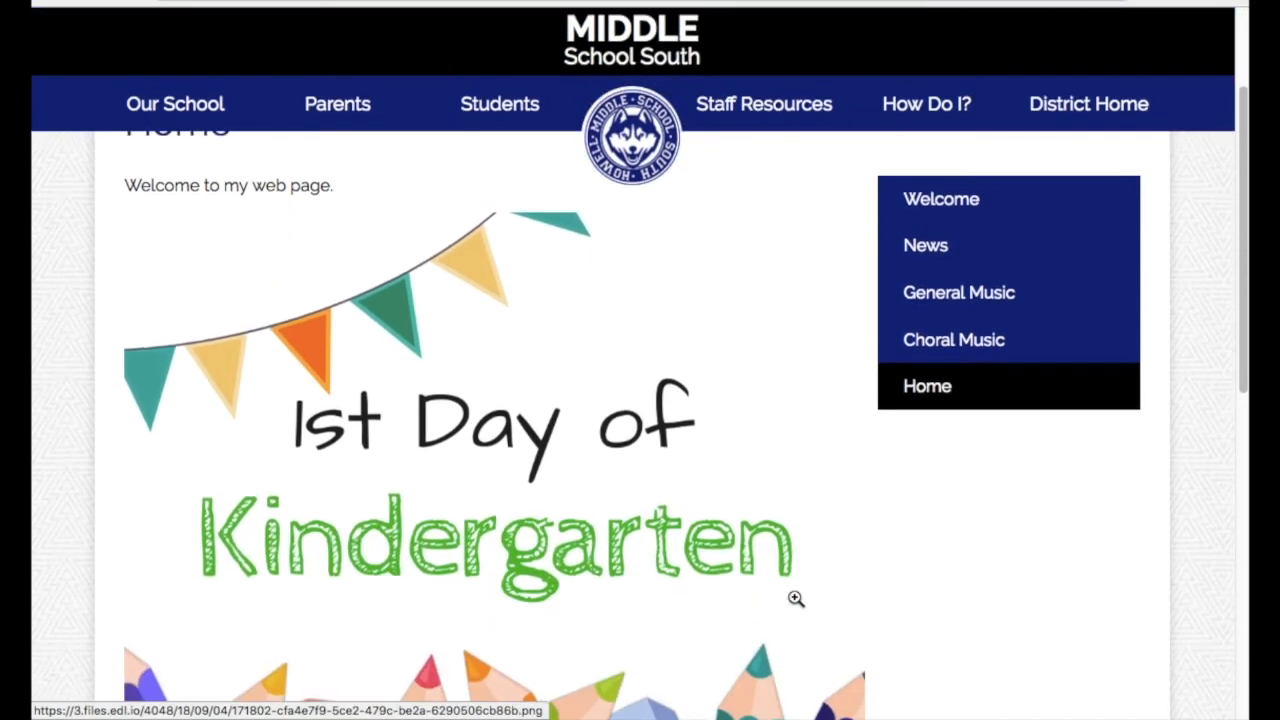
scroll(375, 420, down, 4)
scroll(375, 420, down, 2)
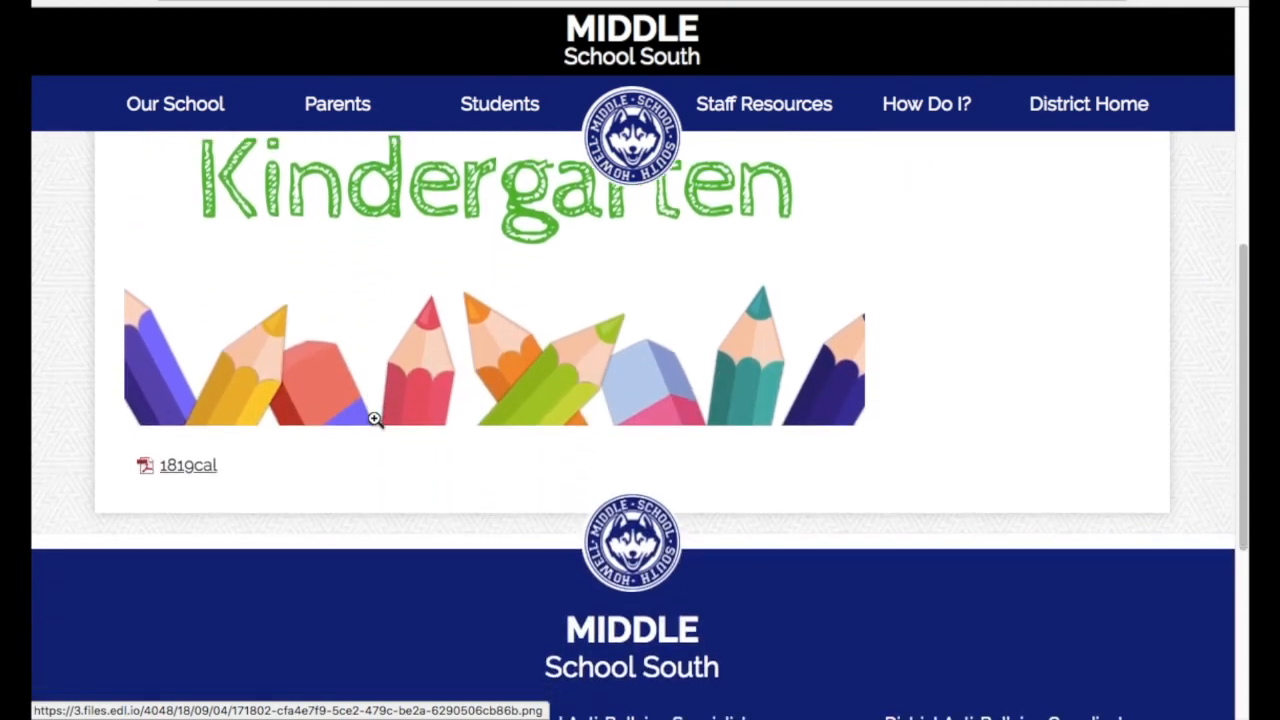
scroll(375, 420, up, 5)
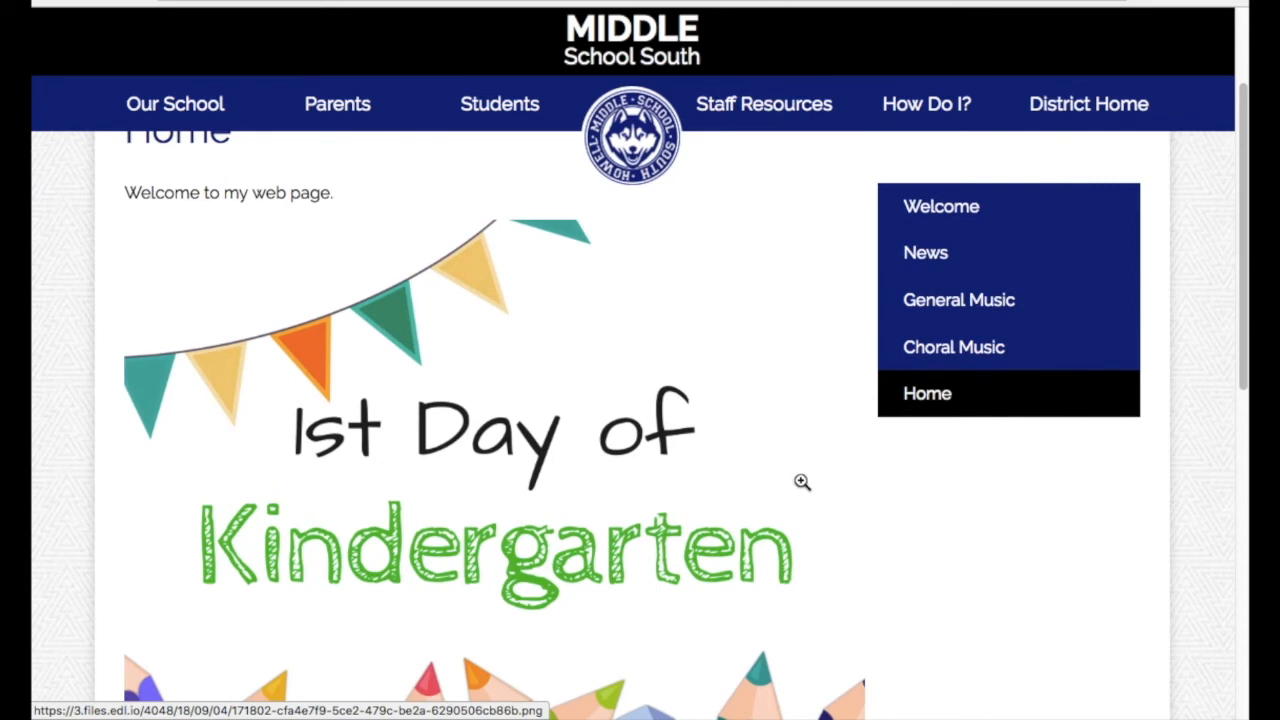
scroll(737, 486, up, 1)
scroll(737, 486, up, 1)
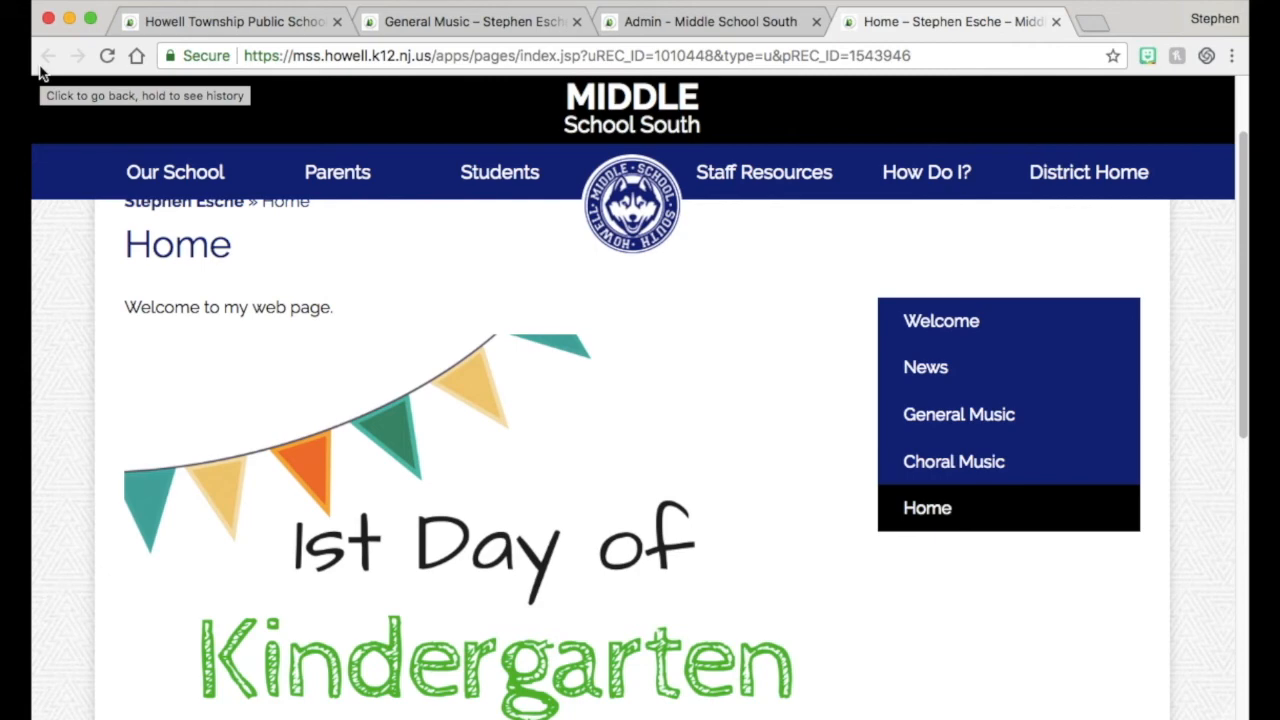
Return to the admin tab and move the gallery block above the welcome text block
click(647, 28)
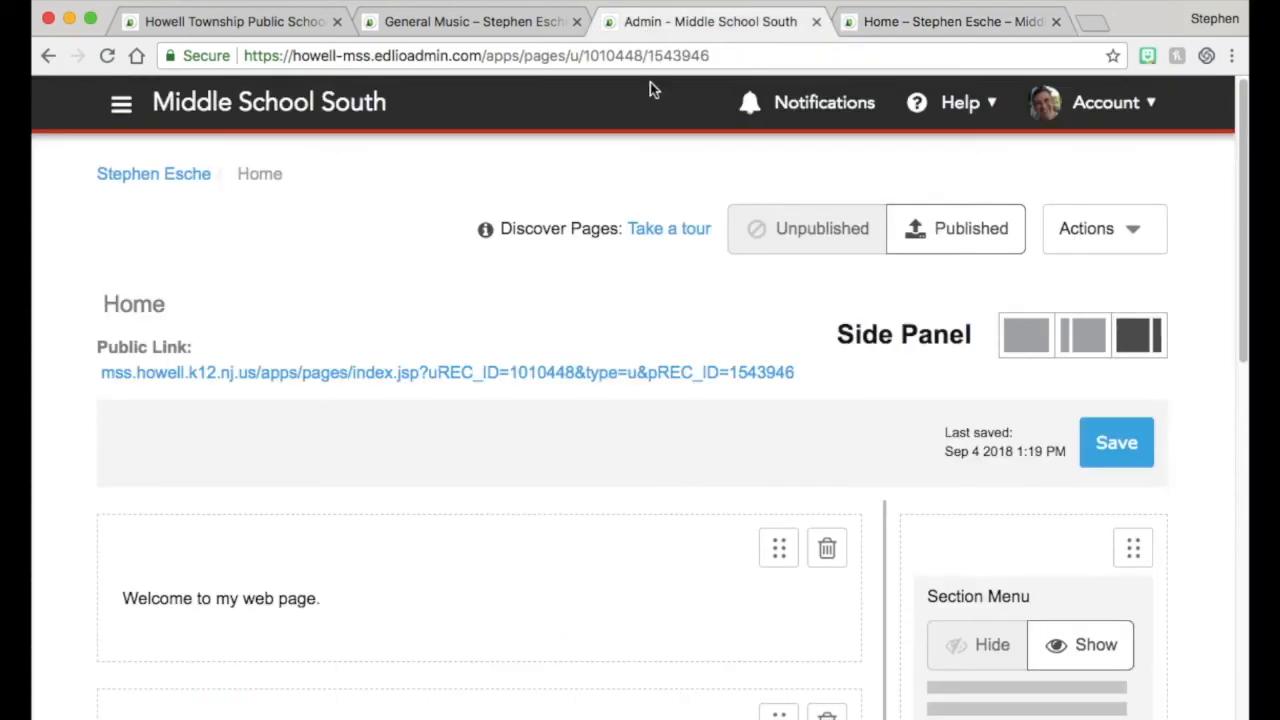
scroll(570, 430, down, 3)
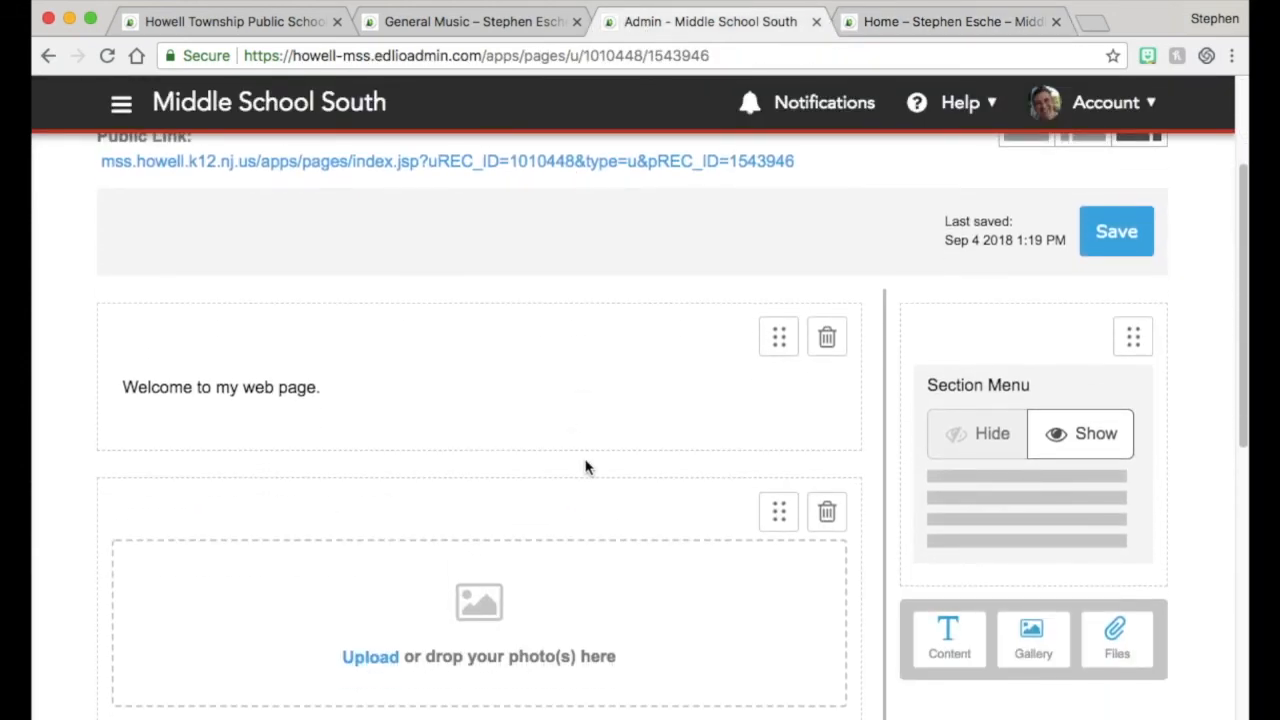
scroll(700, 450, down, 4)
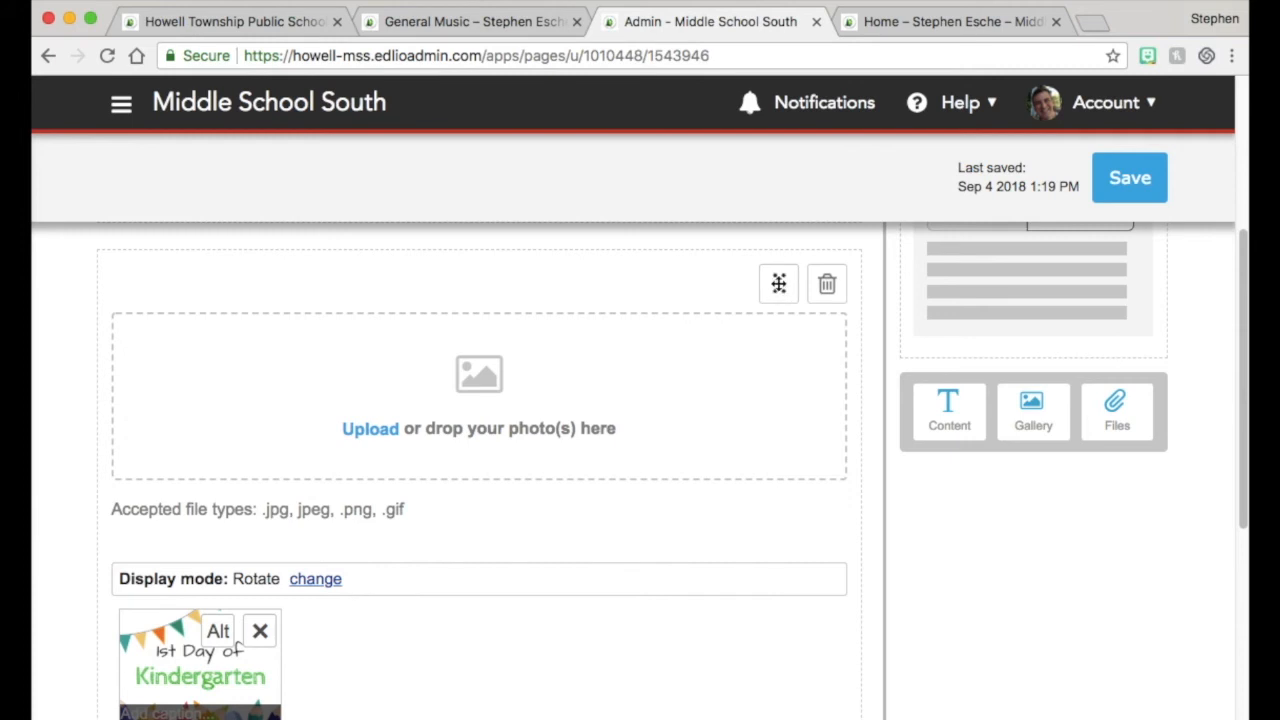
click(778, 284)
drag(778, 284, 771, 329)
scroll(713, 375, down, 5)
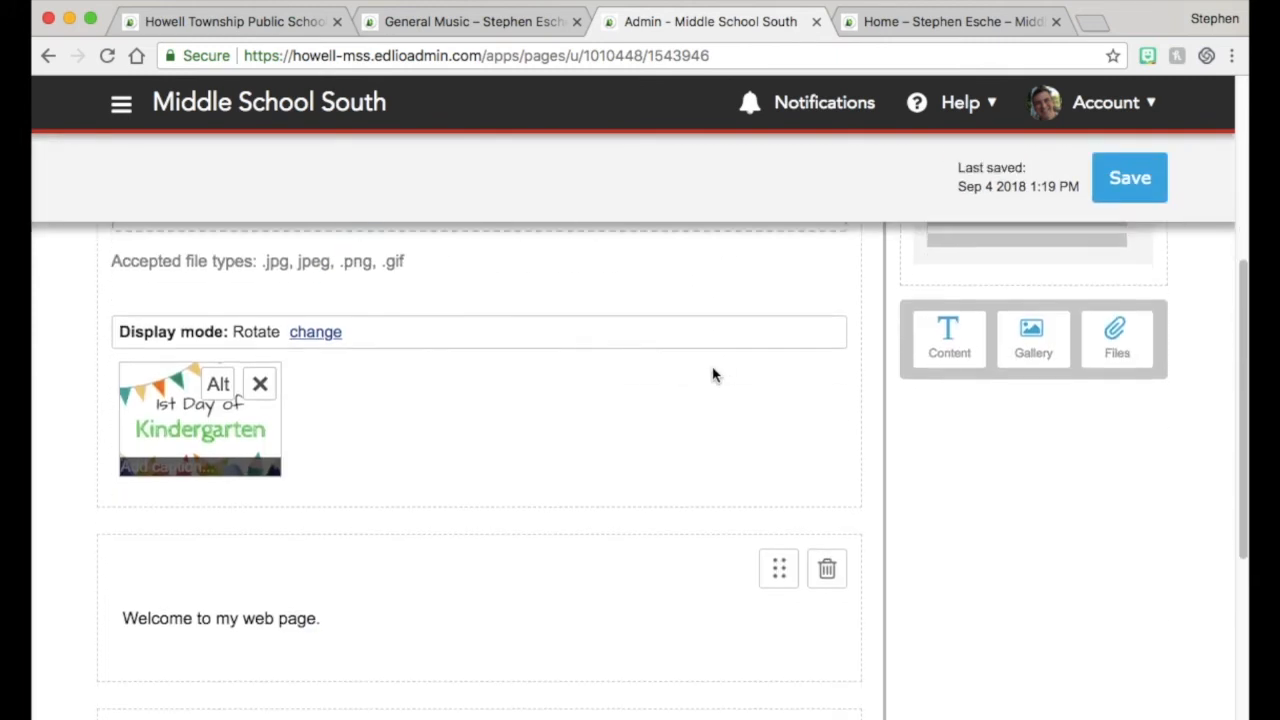
Switch to the public Home page tab, reload it, and review the reordered gallery, welcome text and file
scroll(713, 375, up, 5)
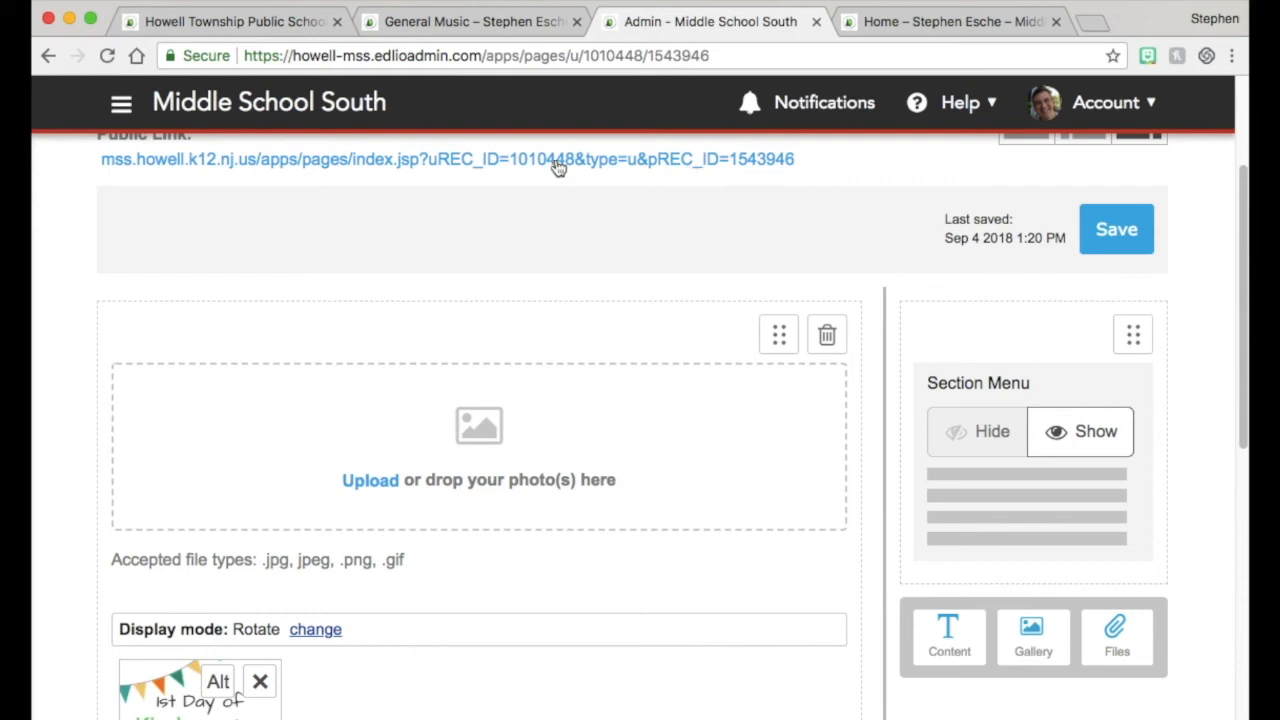
click(950, 30)
mouse_move(713, 172)
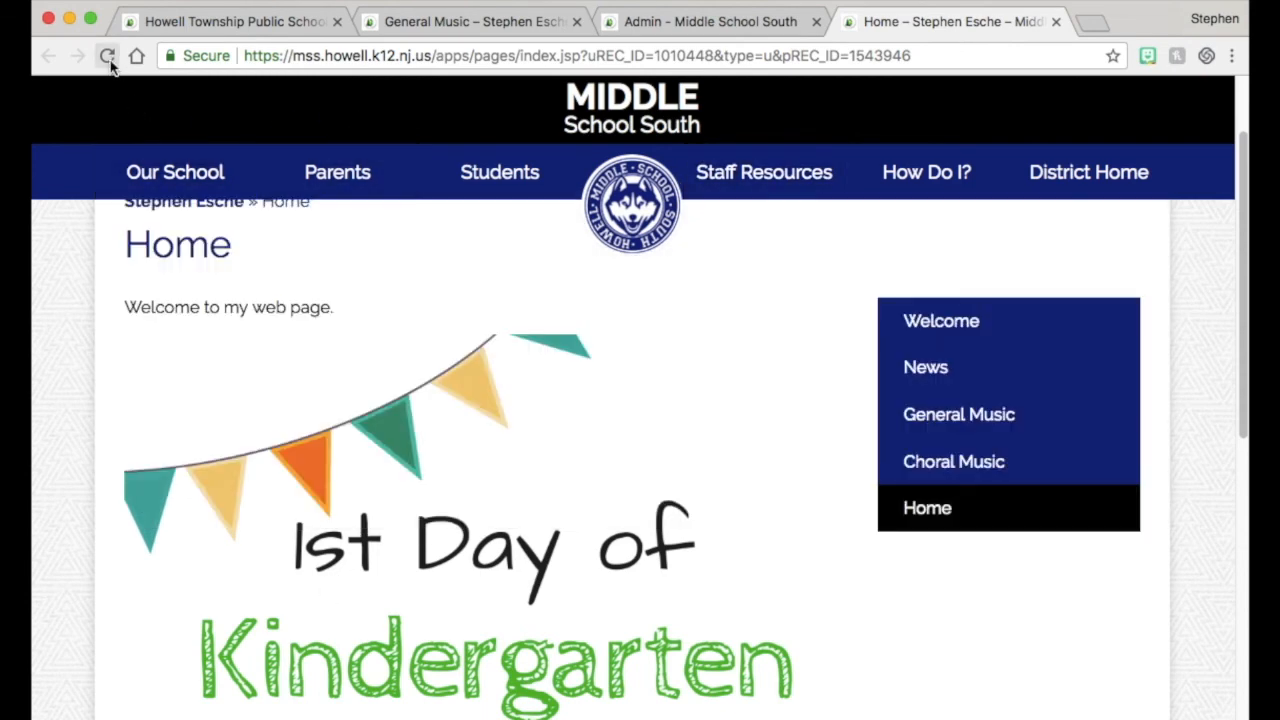
key(super+r)
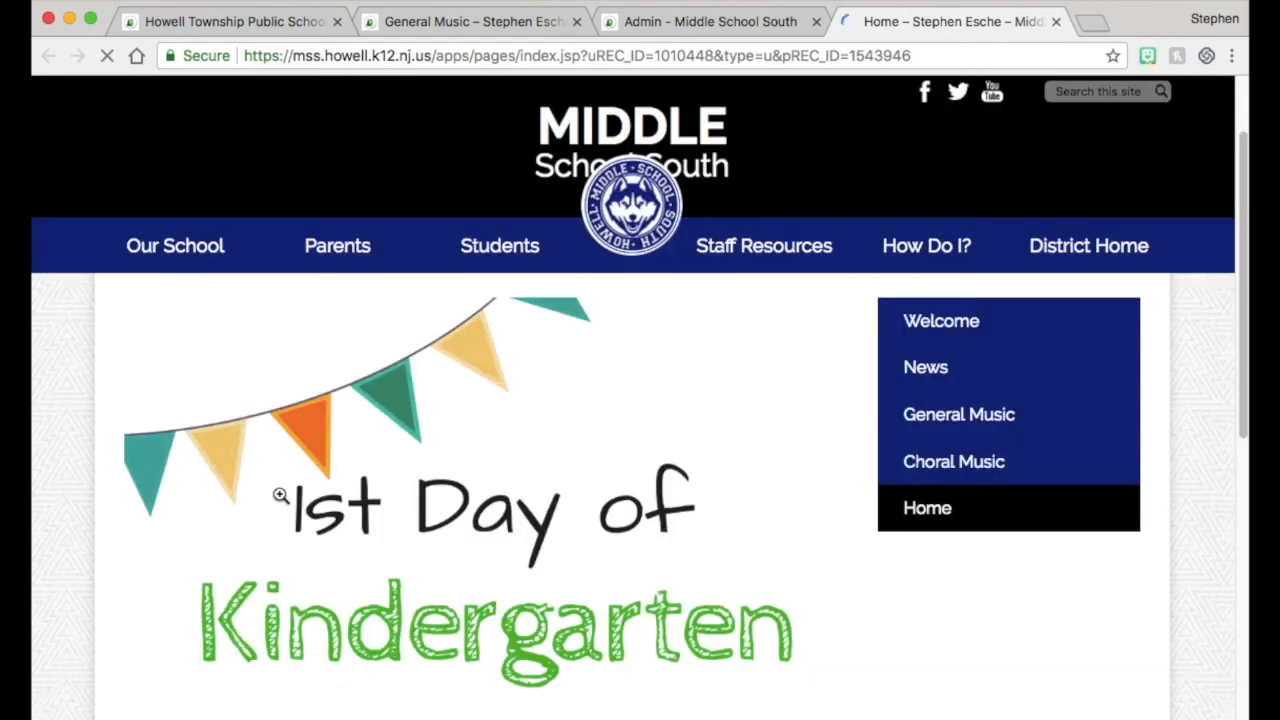
scroll(281, 495, down, 4)
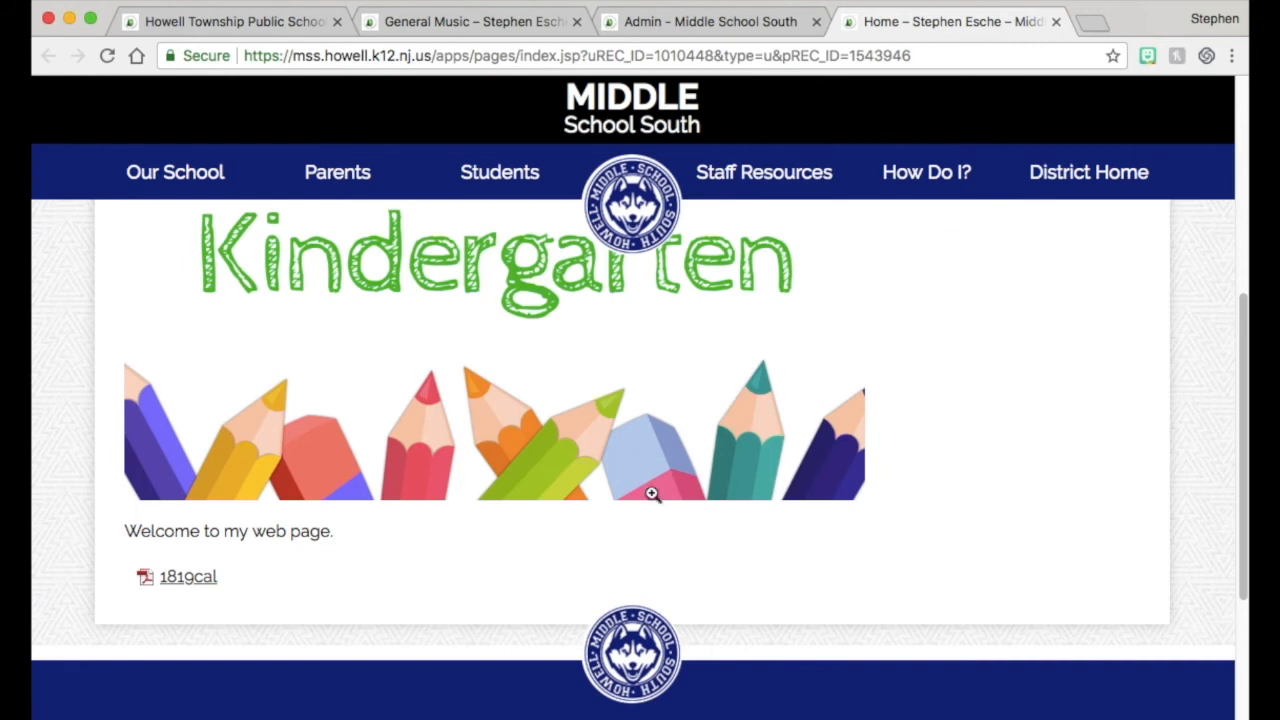
scroll(651, 494, up, 3)
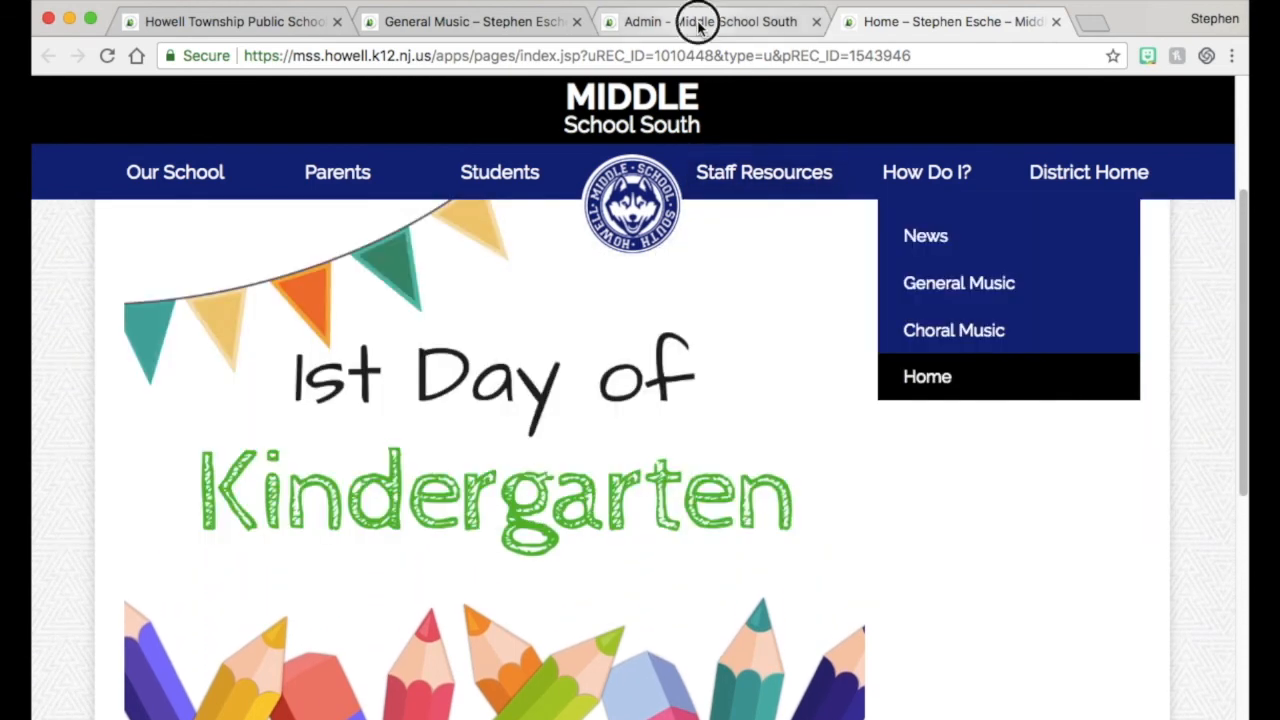
Return to the admin tab, open the teacher's section page list, and move the Home page to the top
click(692, 22)
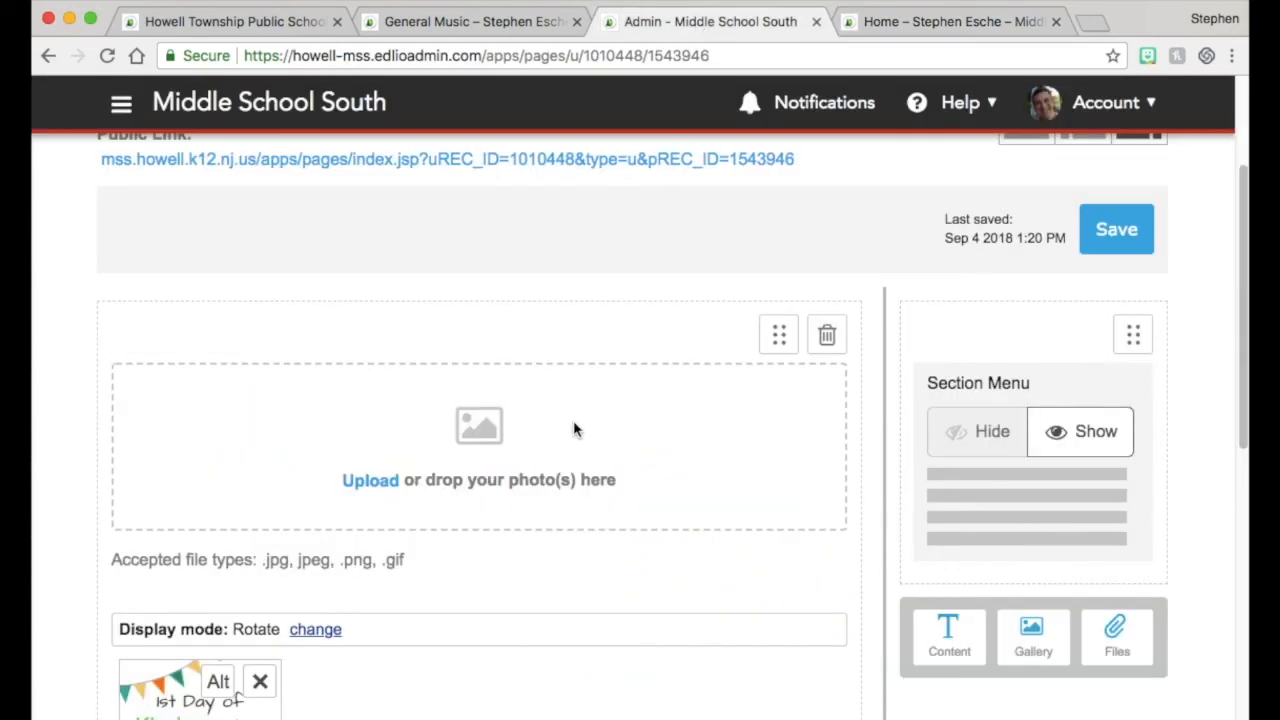
scroll(574, 429, up, 4)
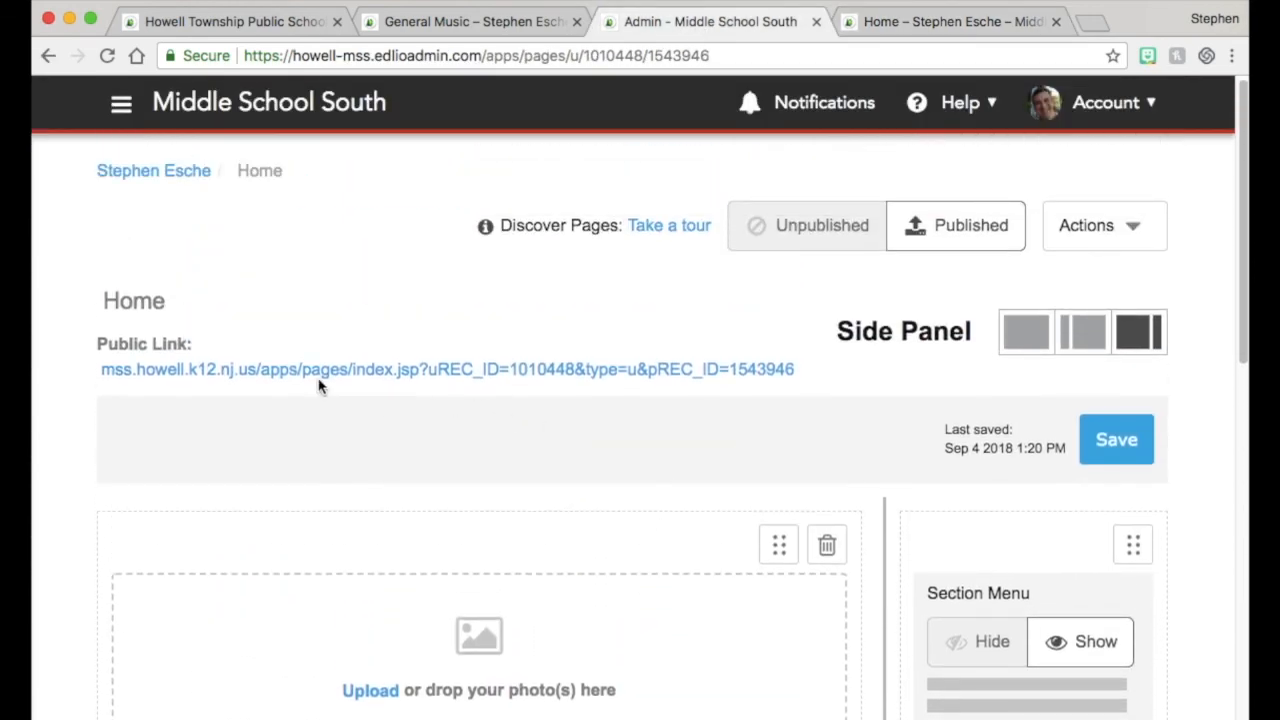
click(141, 181)
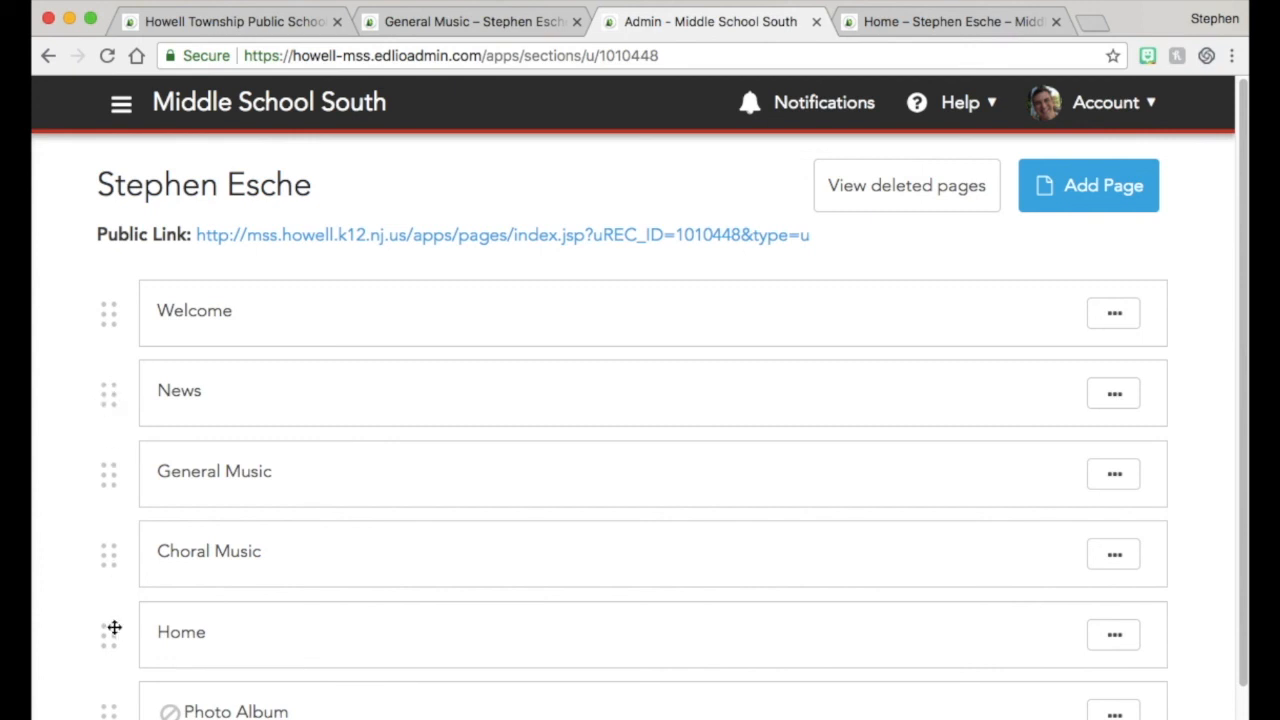
drag(114, 642, 117, 313)
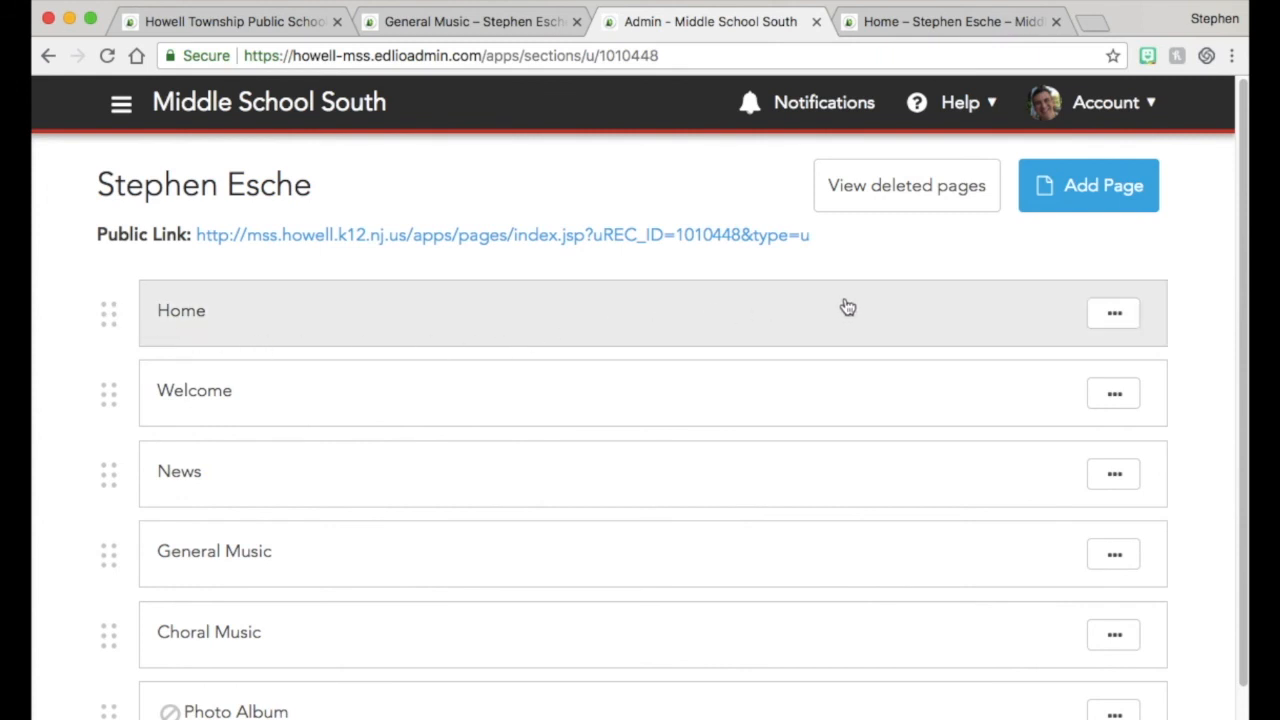
Open the Home page's options to view it on the public site
click(1117, 312)
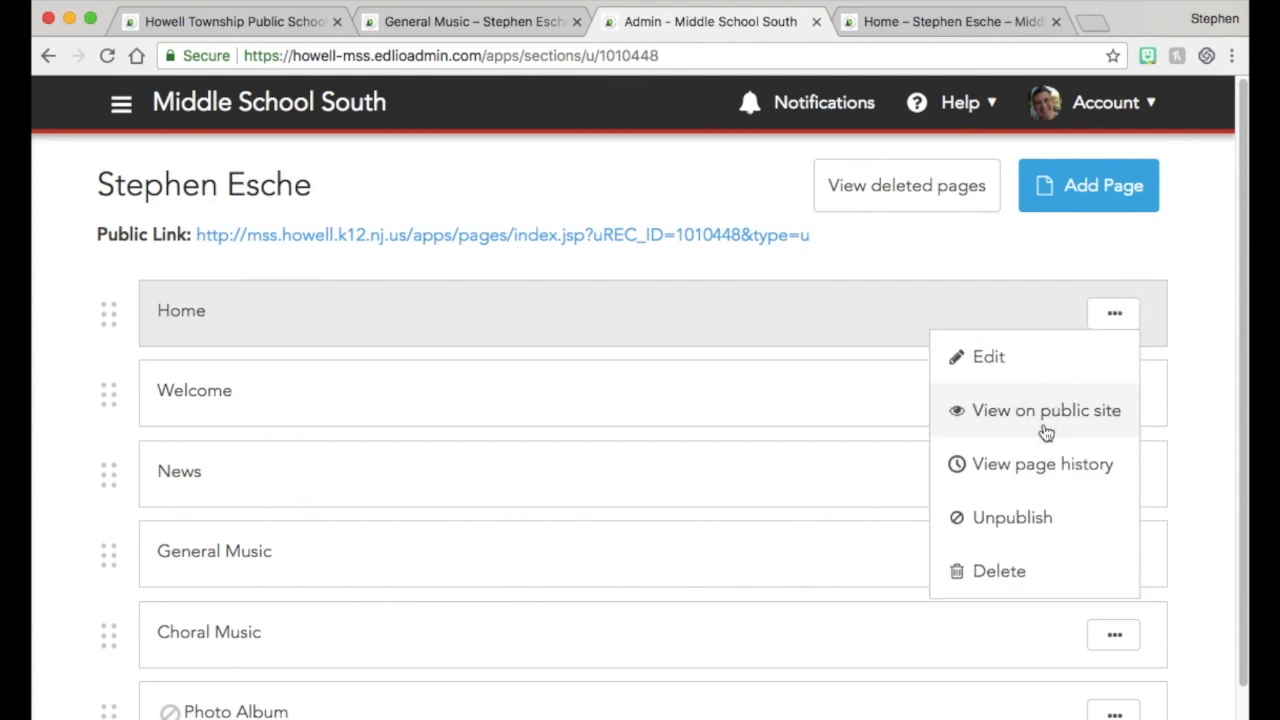